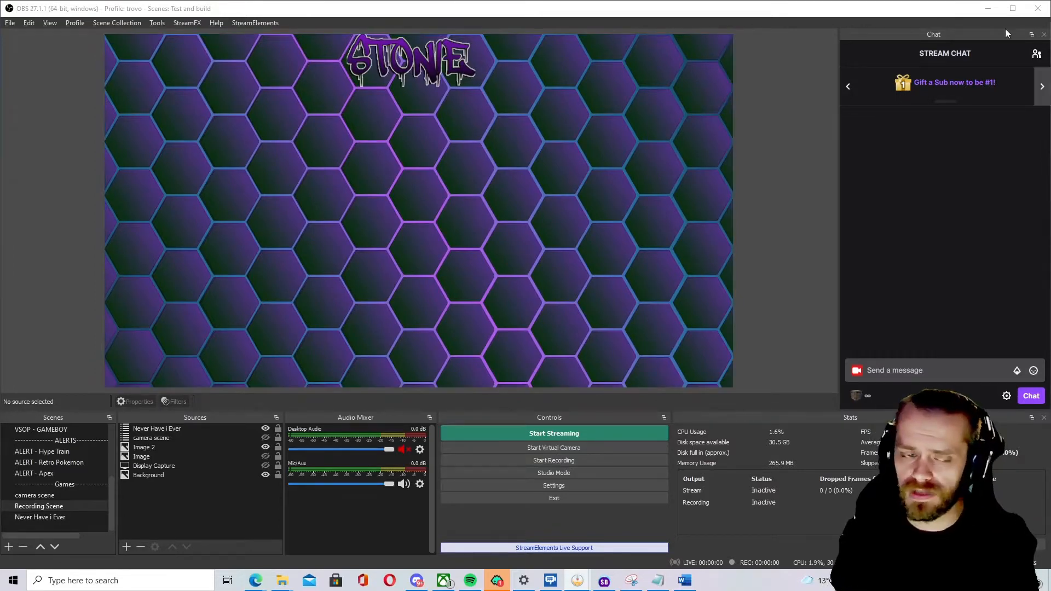
Redeem the Never Have I Ever channel reward from the chat's rewards and challenges panel.
click(865, 401)
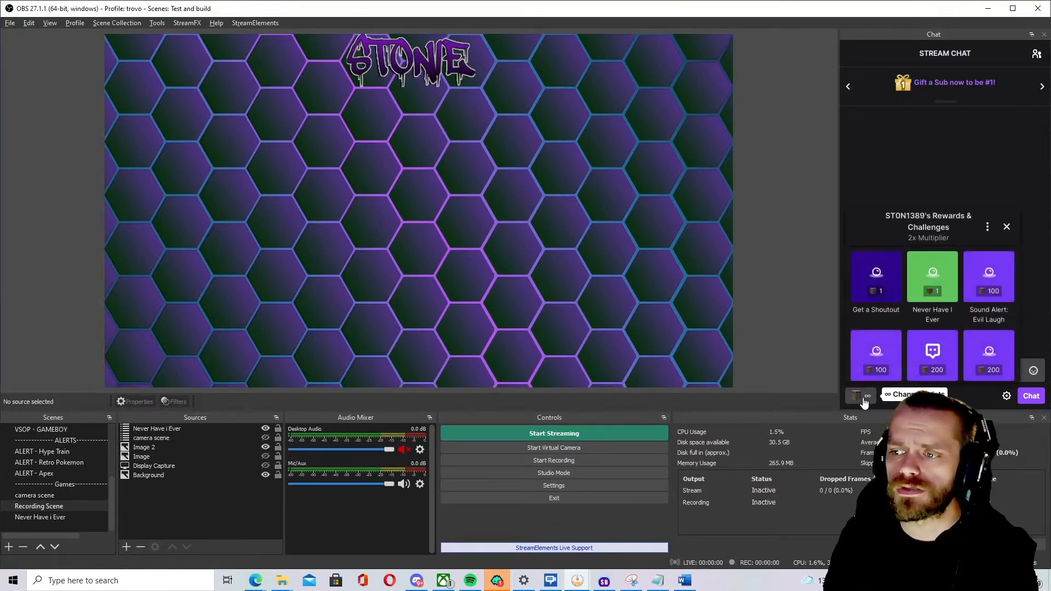
click(940, 295)
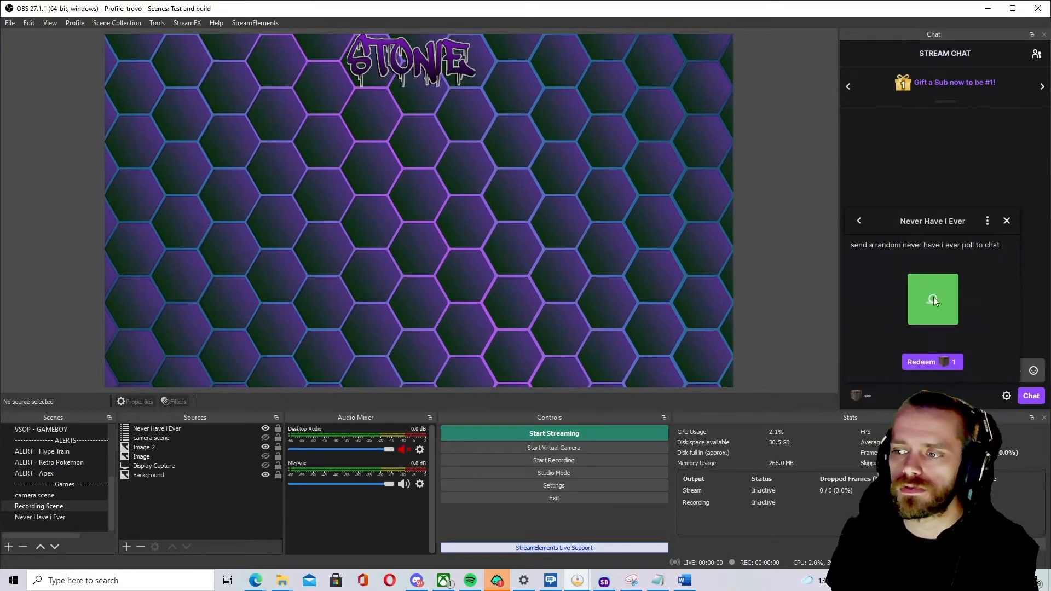
click(936, 362)
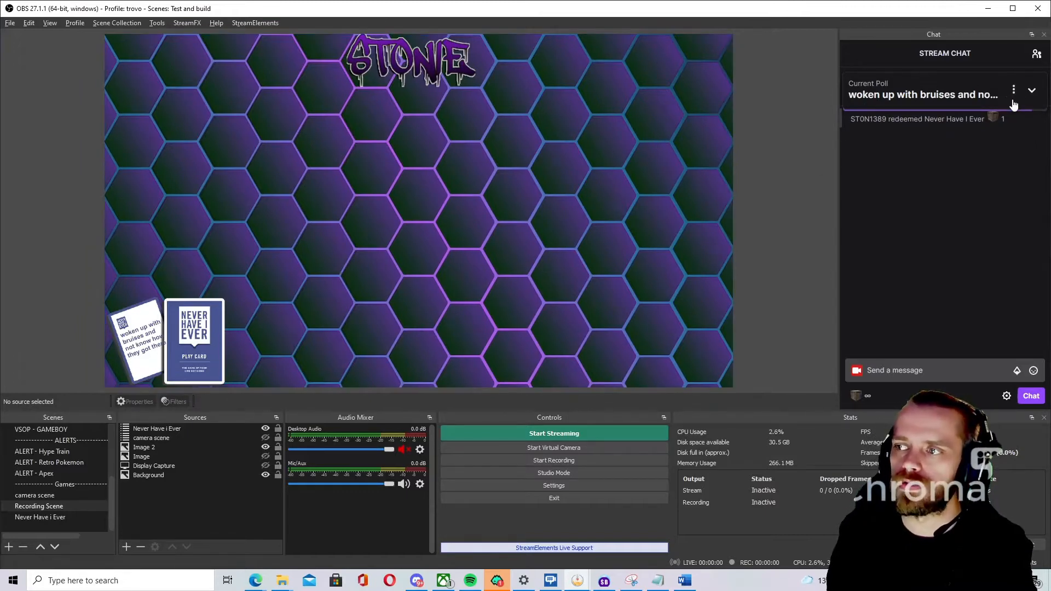
Expand the current poll, vote yes, and collapse the poll again.
click(1033, 91)
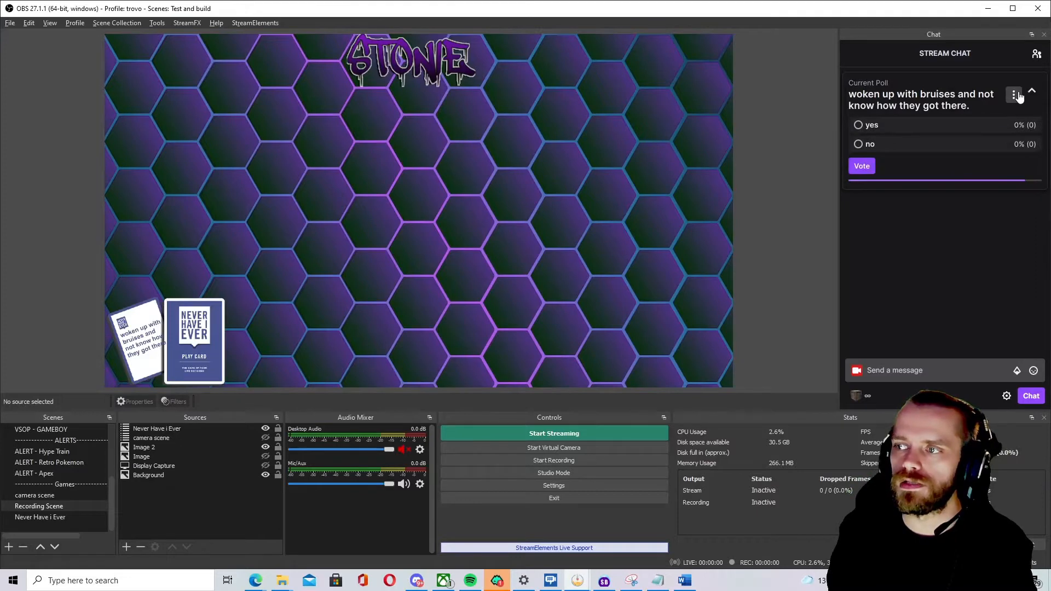
click(867, 170)
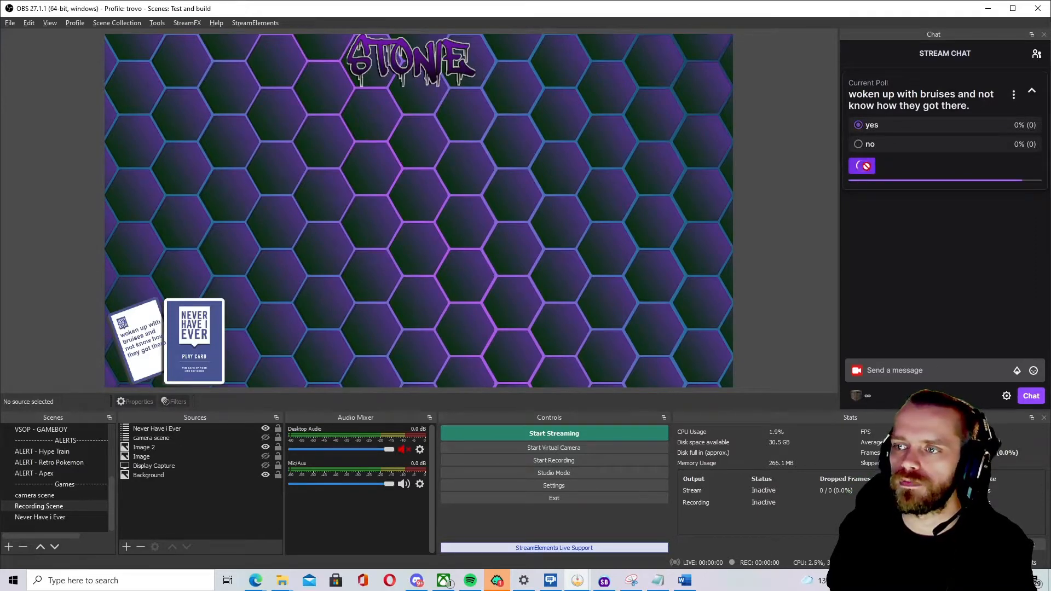
click(1032, 91)
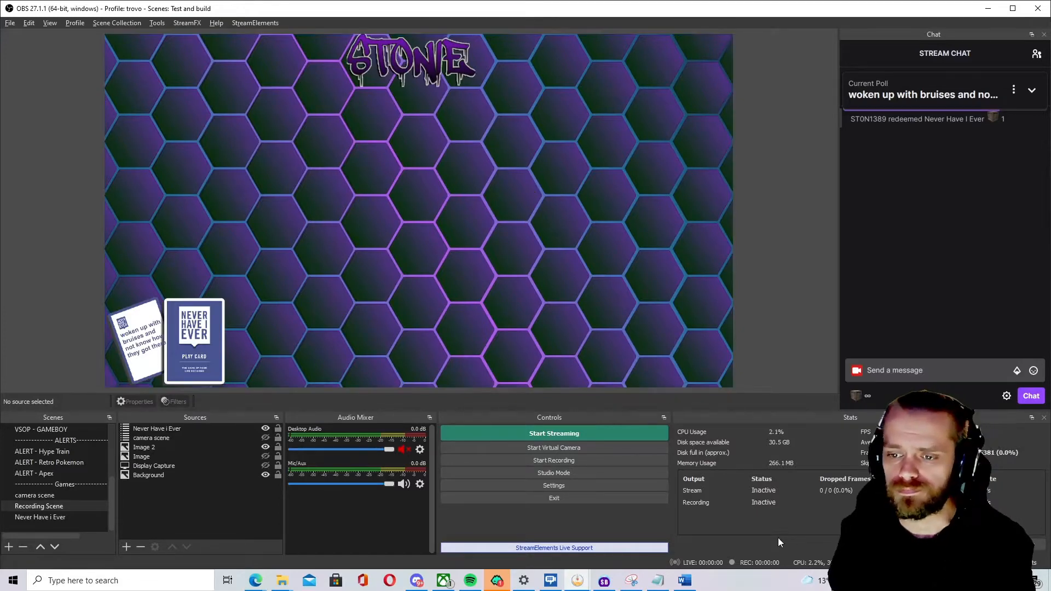
Switch to the browser window showing the Ko-fi page.
click(611, 471)
click(255, 580)
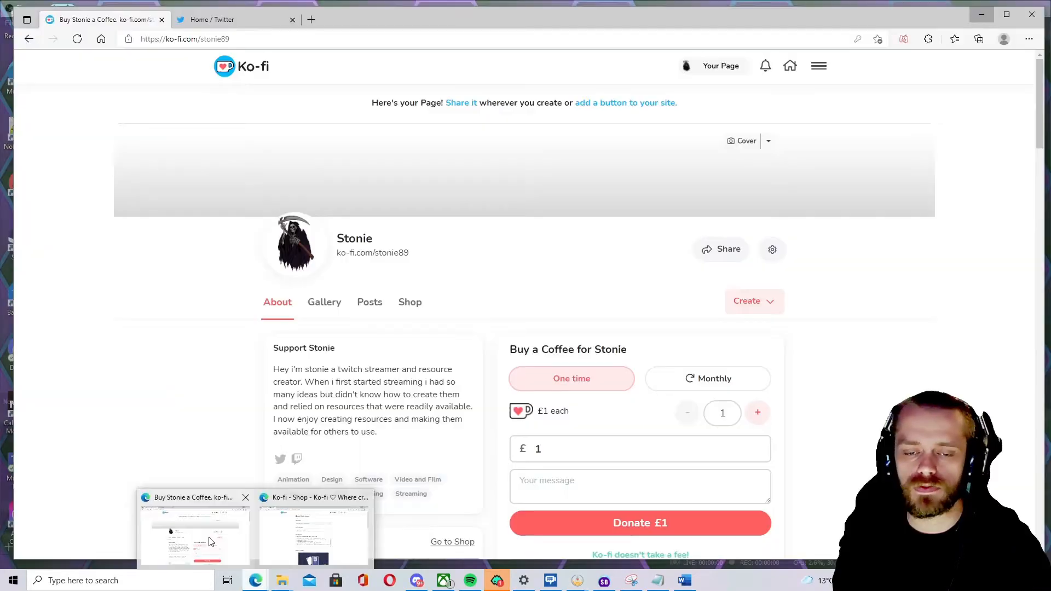
click(274, 529)
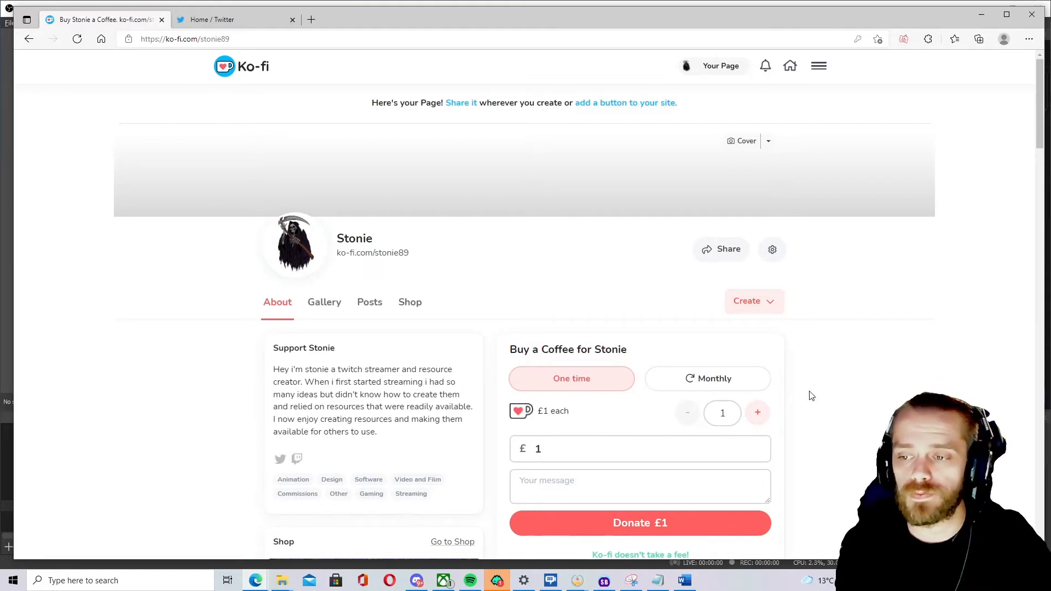
Open the Never have i ever Chat Polls product from the Ko-fi shop.
scroll(464, 355, down, 3)
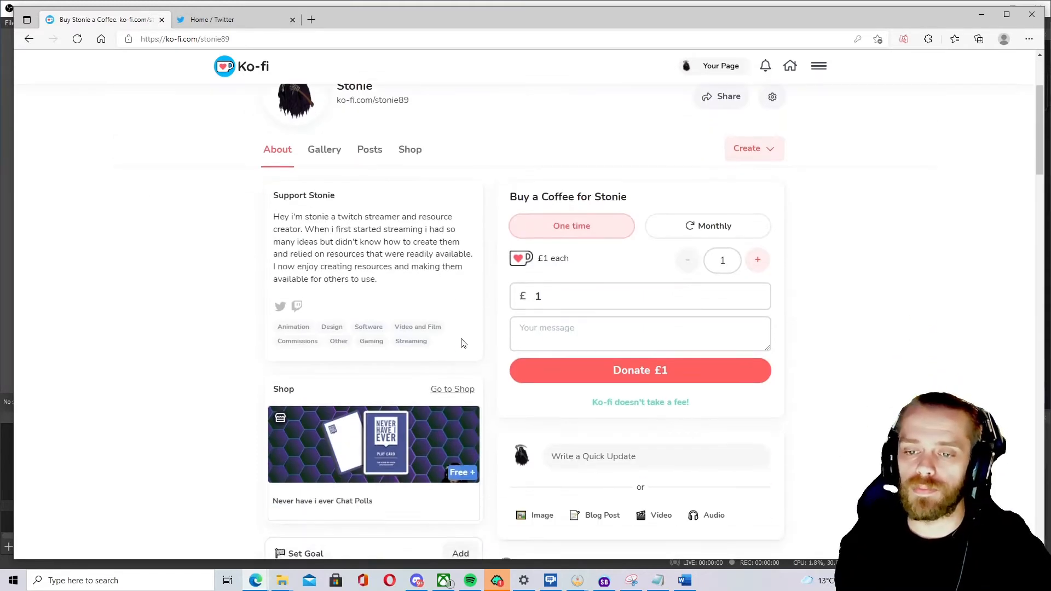
click(454, 390)
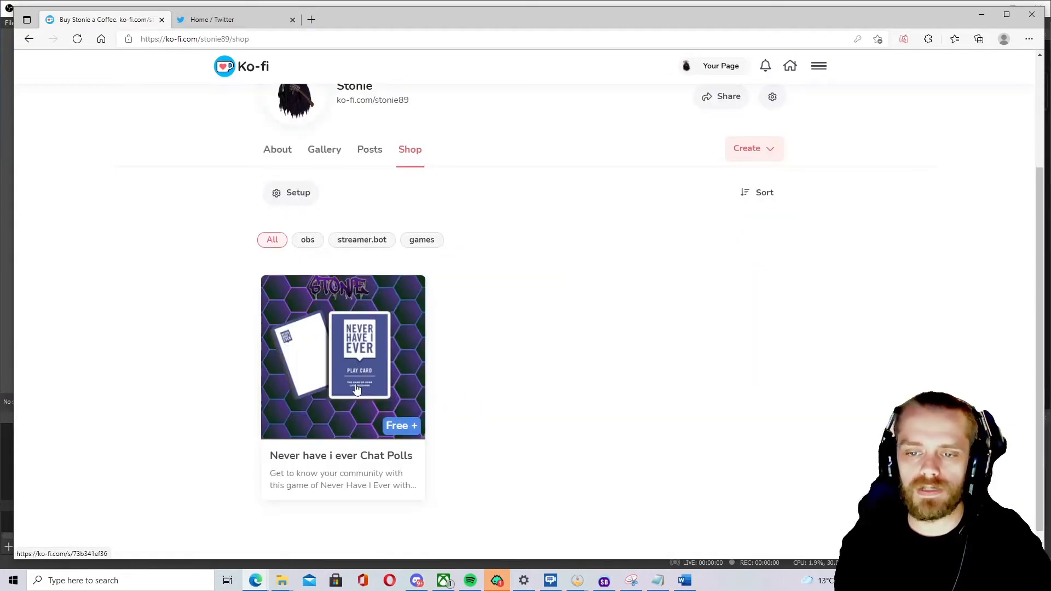
click(356, 391)
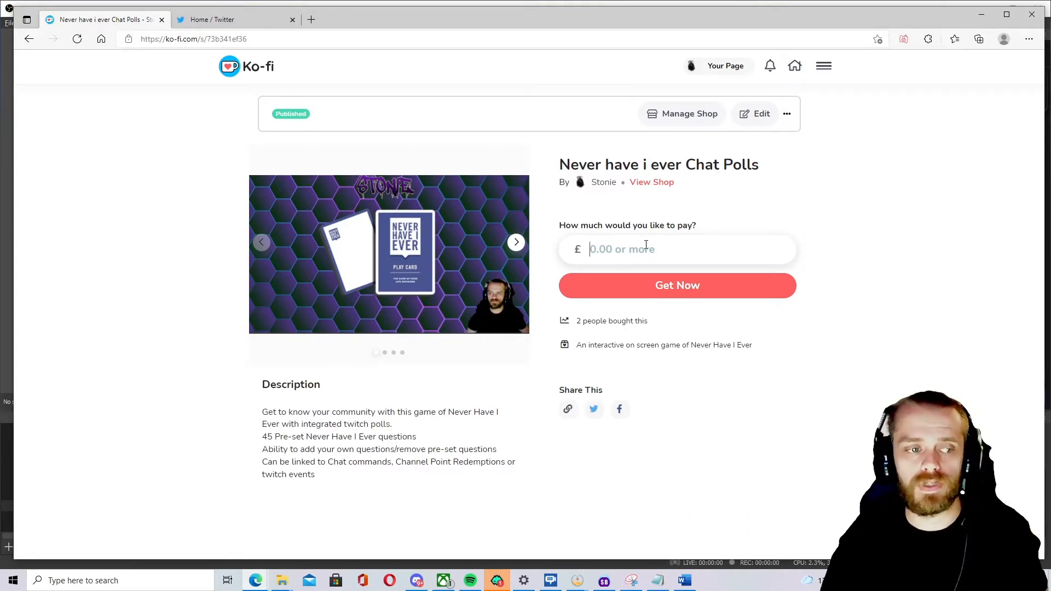
Enter a price of 0 for the product and get it.
click(646, 245)
text(0)
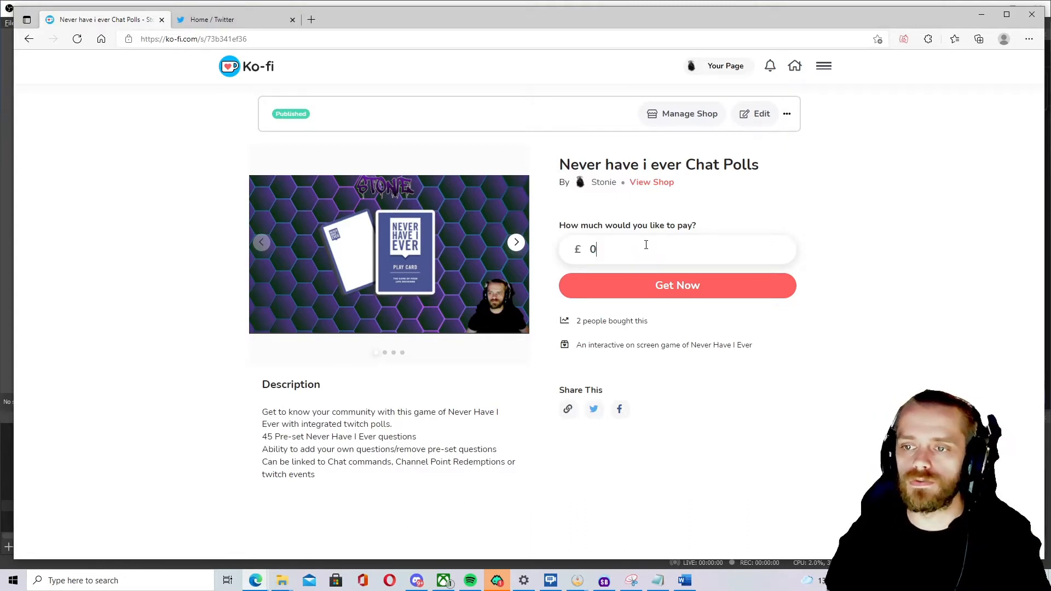
click(653, 285)
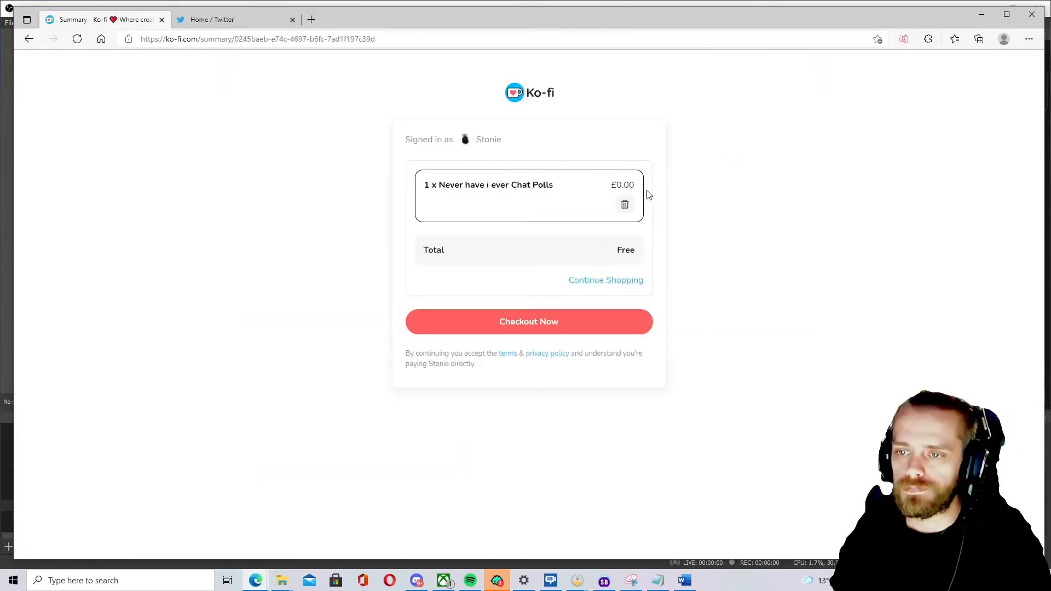
Check out the free order and download Never have i ever.zip from the purchased content.
click(534, 325)
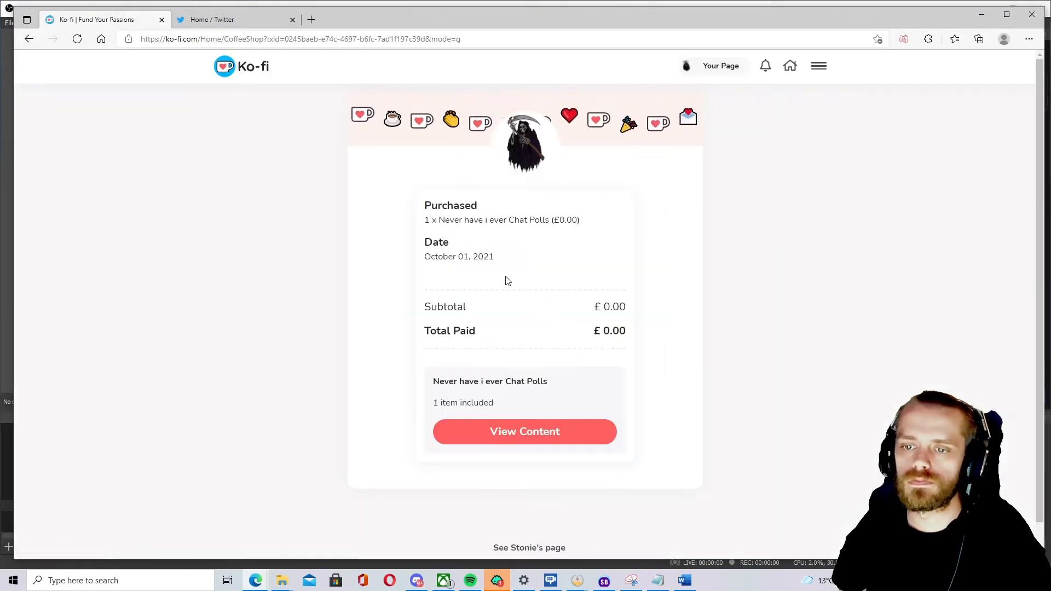
click(533, 437)
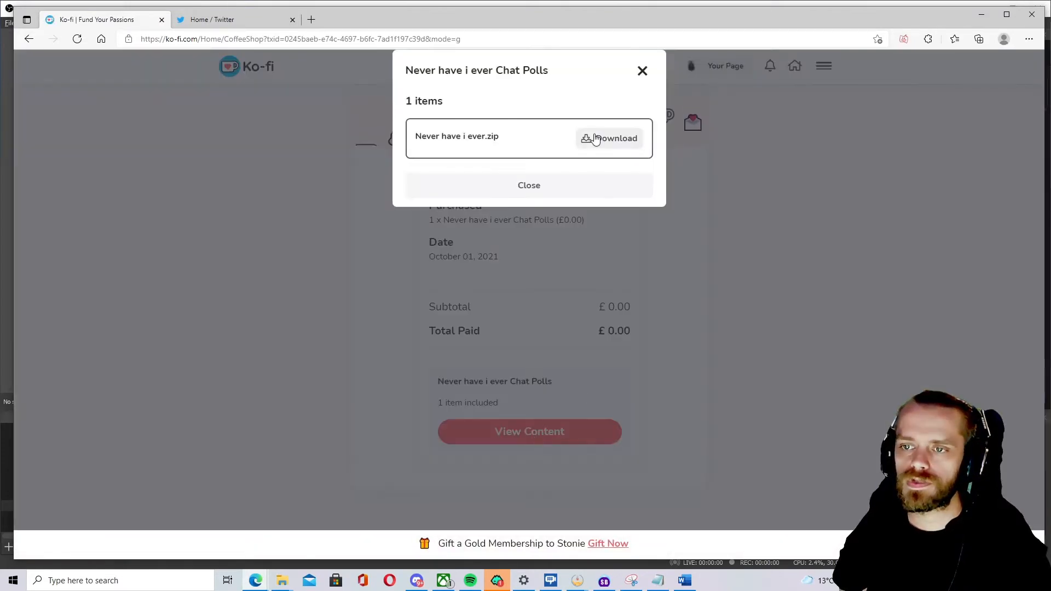
click(592, 137)
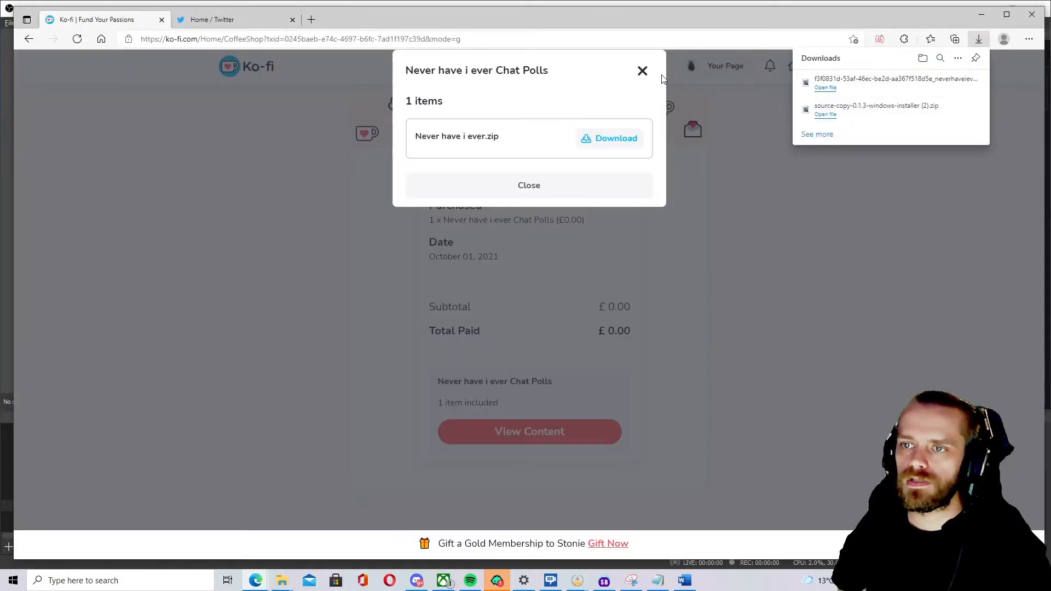
click(643, 72)
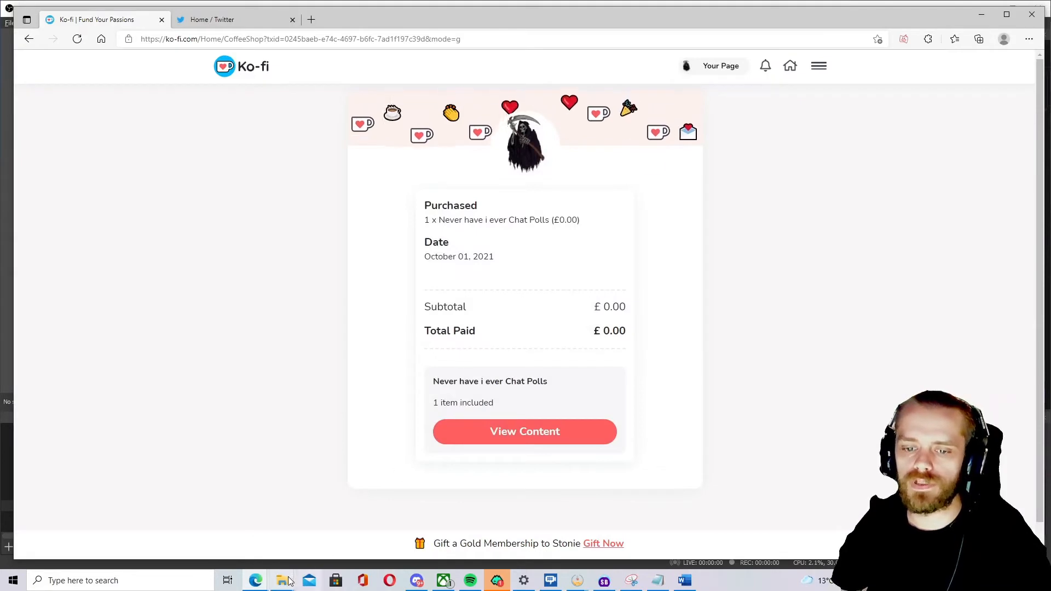
Open the Install First folder inside the Never have i ever folder.
mouse_move(278, 585)
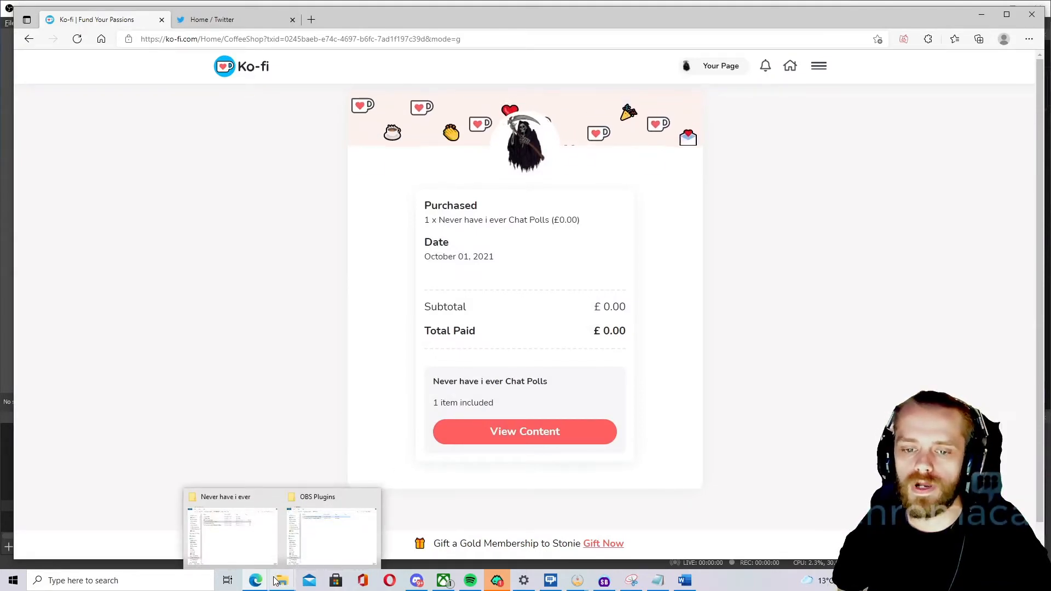
click(251, 548)
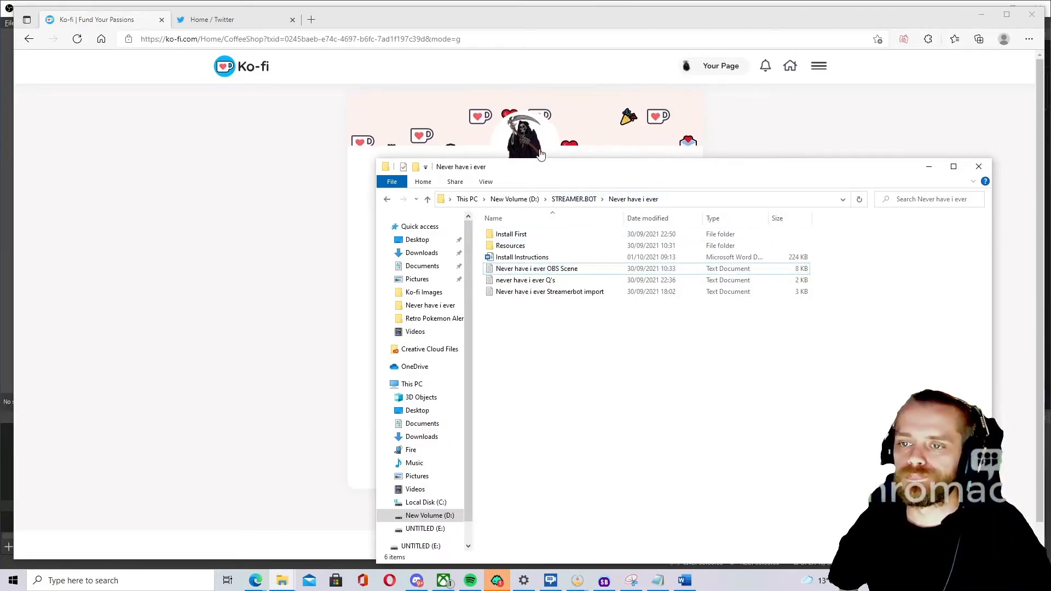
drag(562, 171, 445, 109)
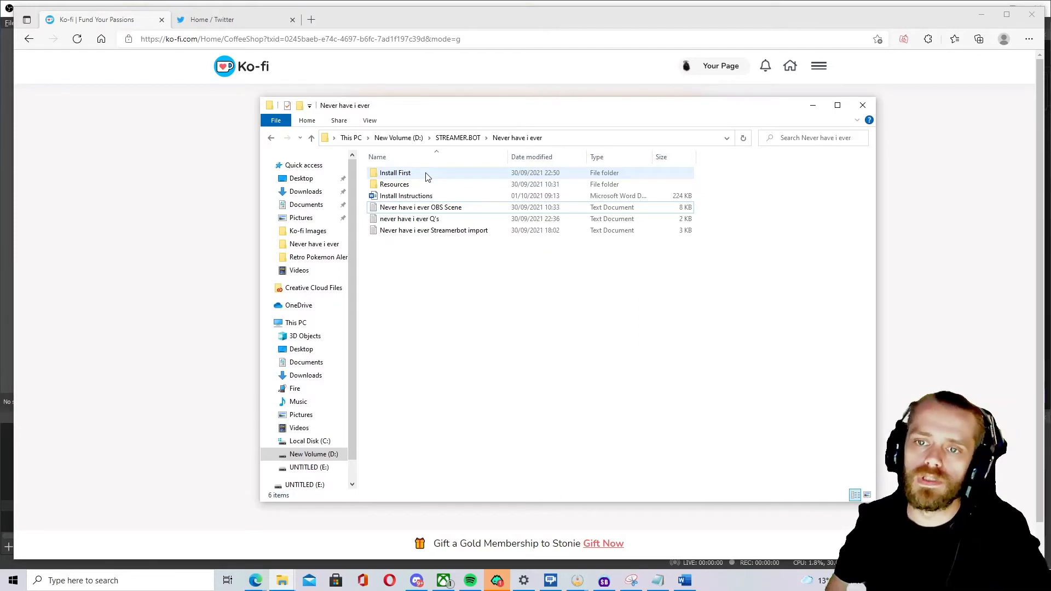
double_click(427, 177)
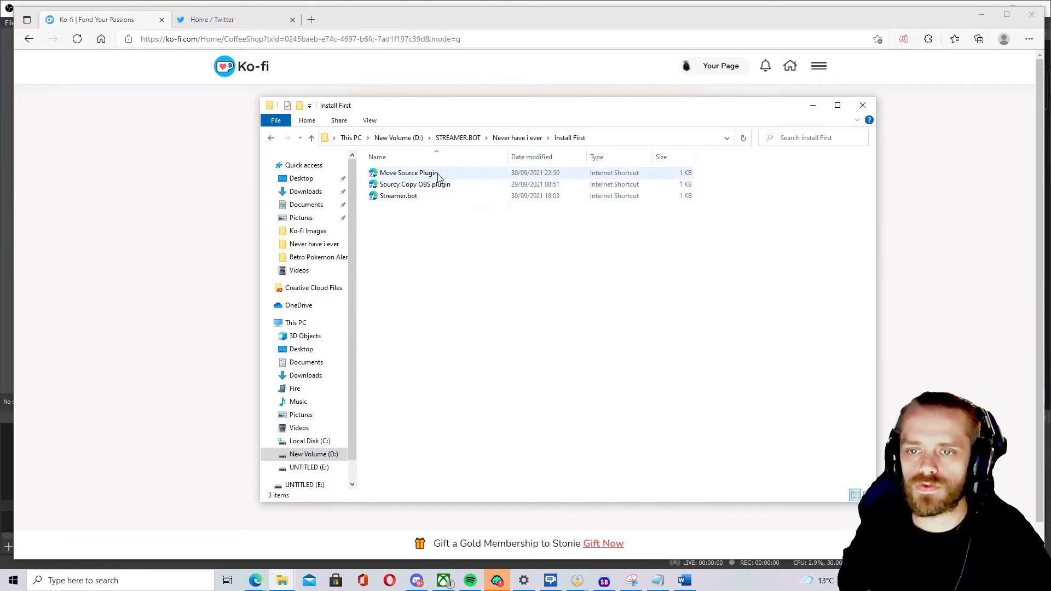
Open the Move Source Plugin shortcut and show the Move transition download files.
double_click(430, 173)
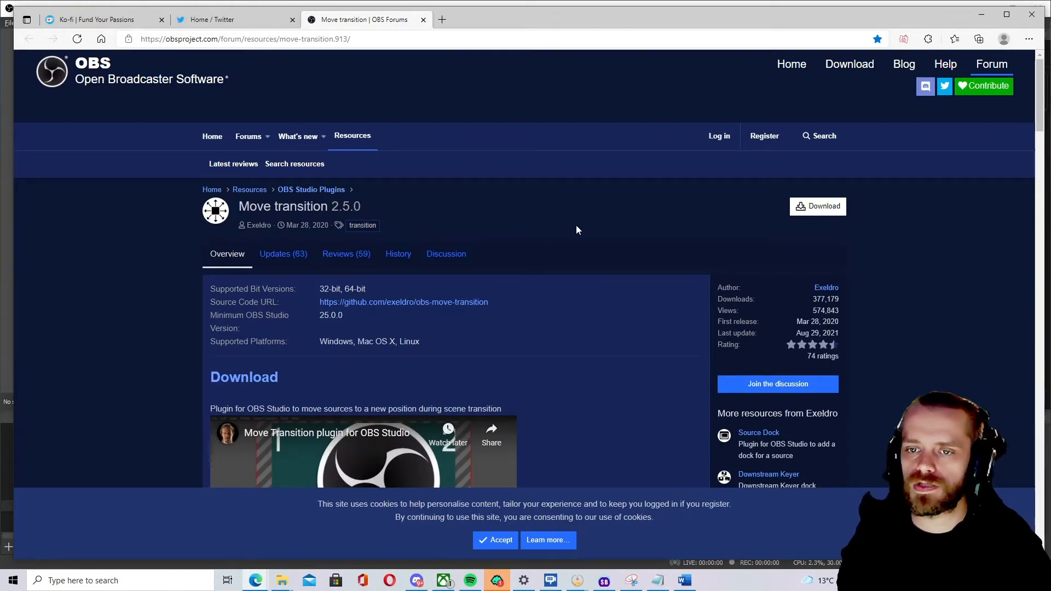
click(830, 209)
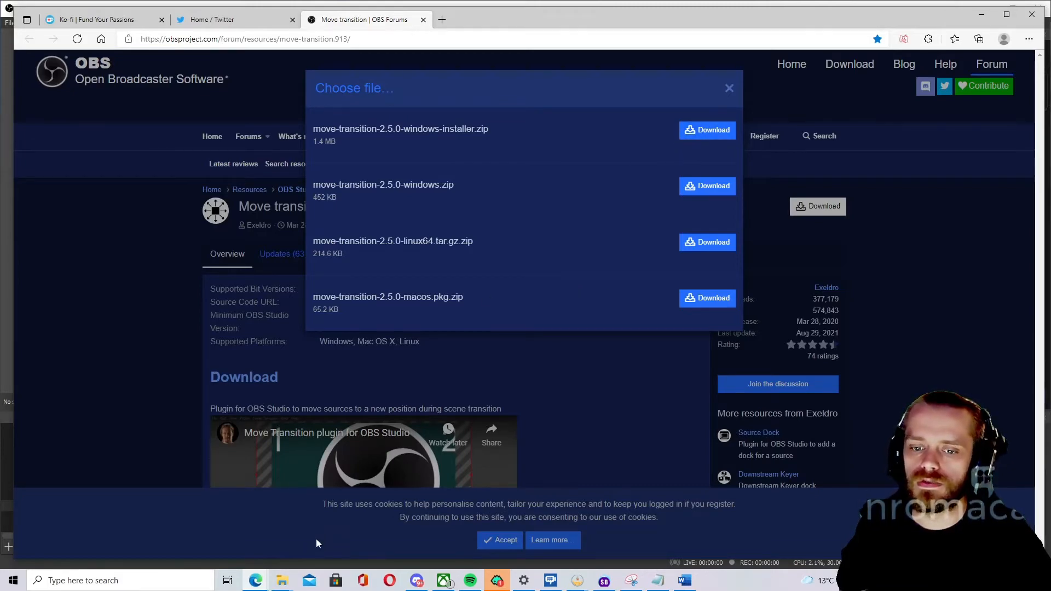
Launch move-transition-installer from the OBS Plugins folder, then cancel and exit its setup.
click(280, 582)
click(331, 534)
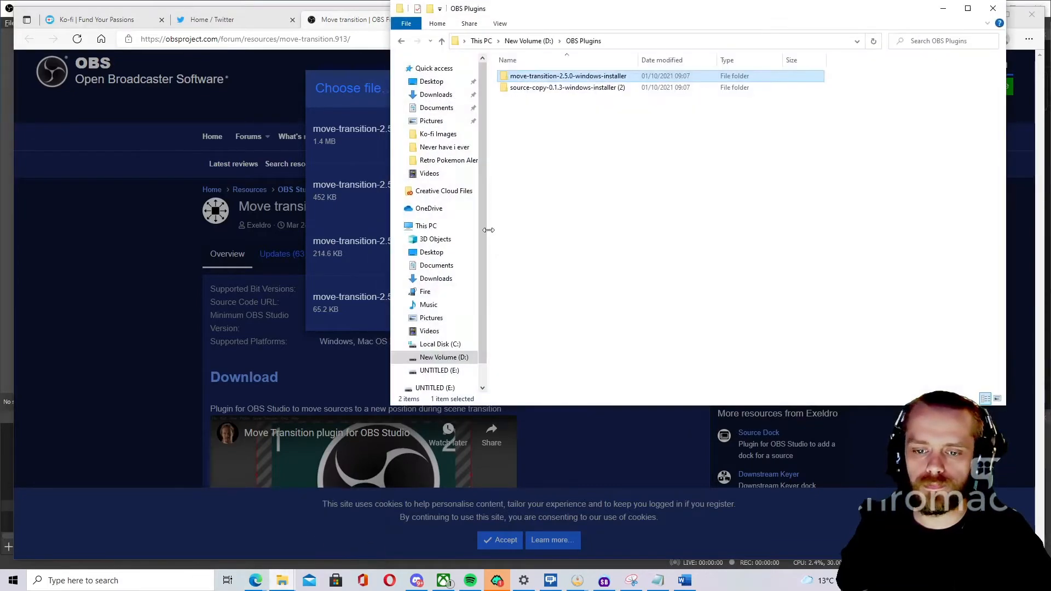
double_click(577, 76)
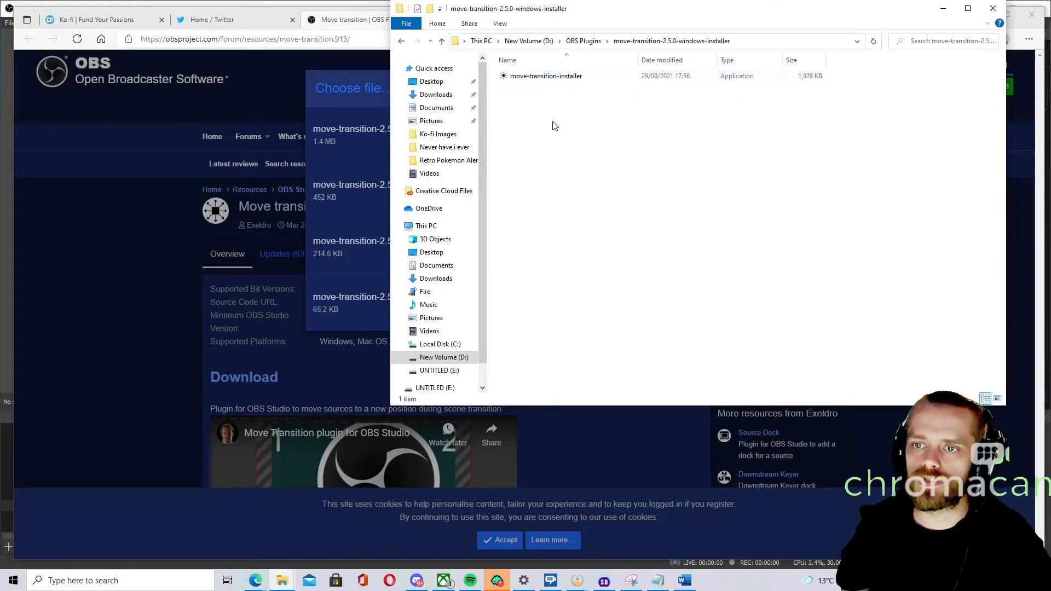
double_click(572, 78)
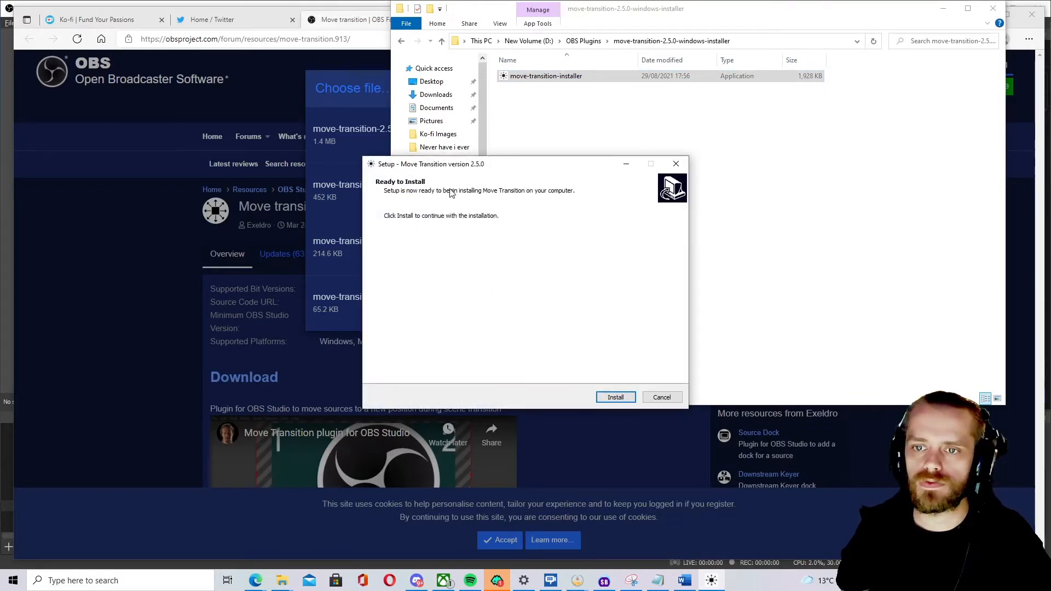
click(663, 398)
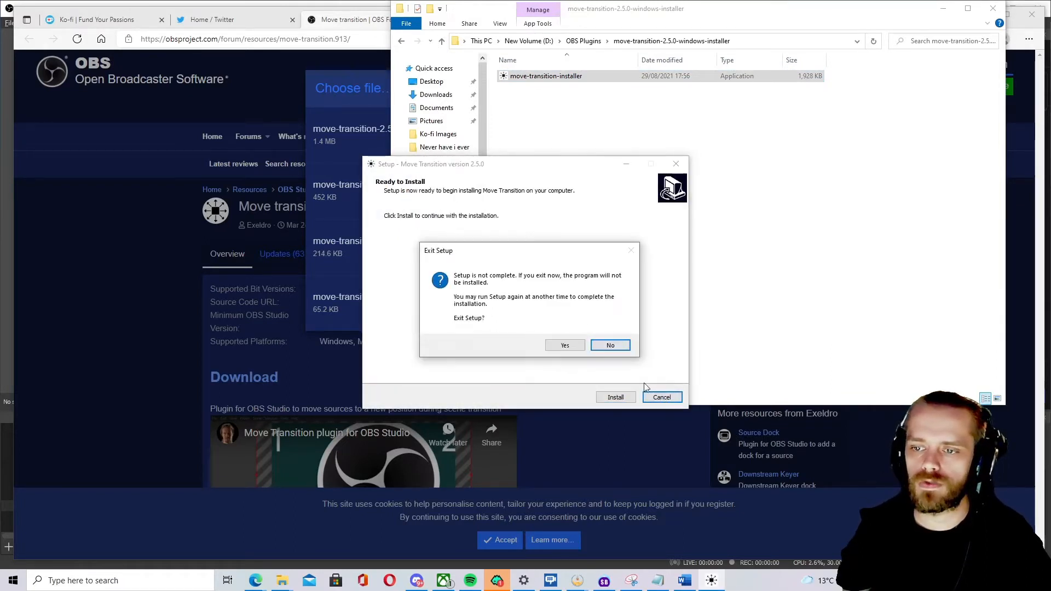
click(561, 345)
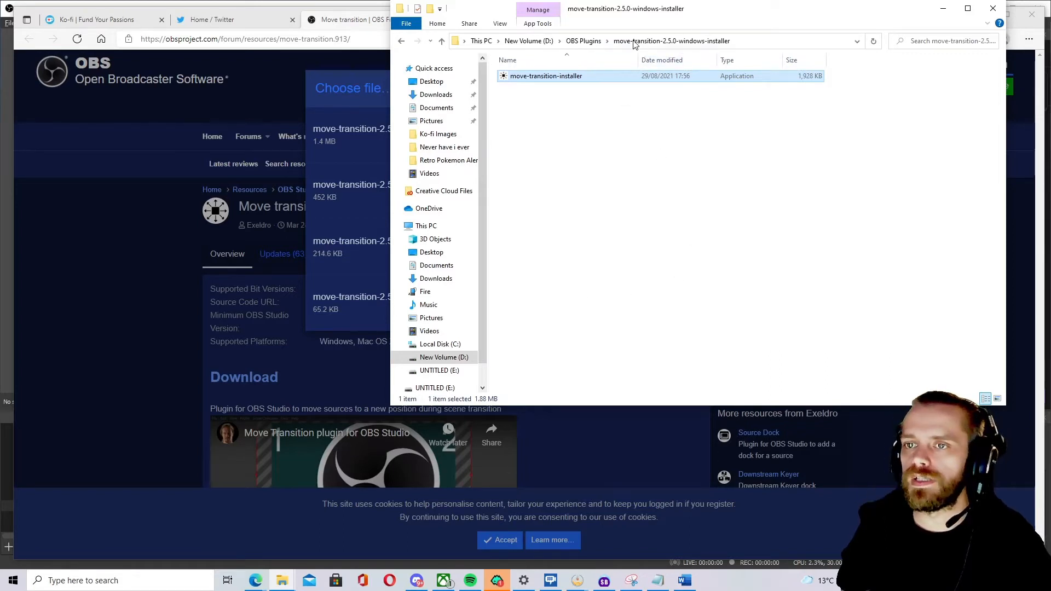
click(594, 43)
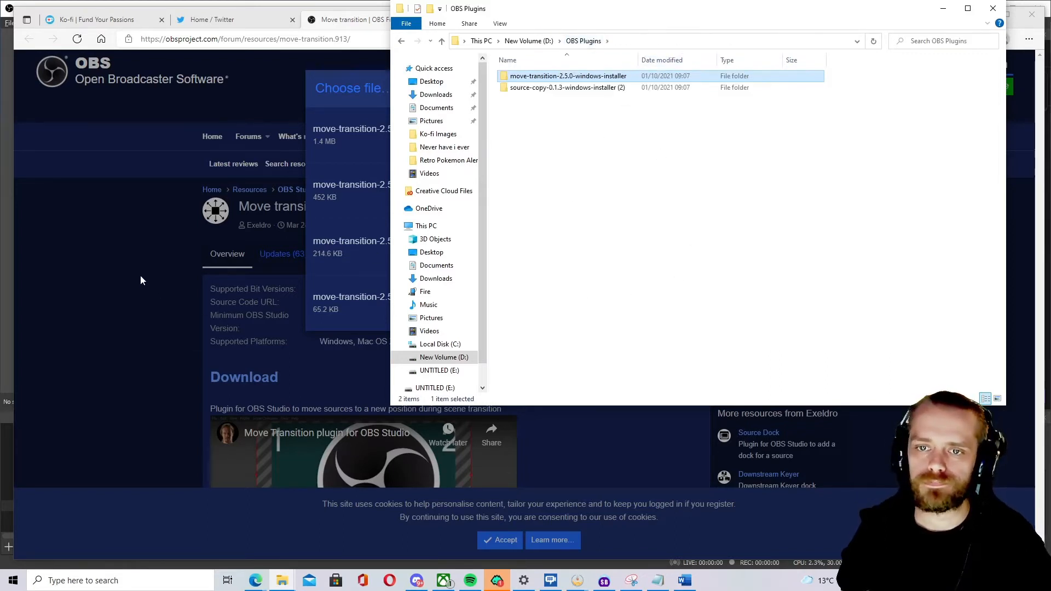
Open the Sourcy Copy OBS plugin shortcut and show the Source Copy download files.
mouse_move(282, 579)
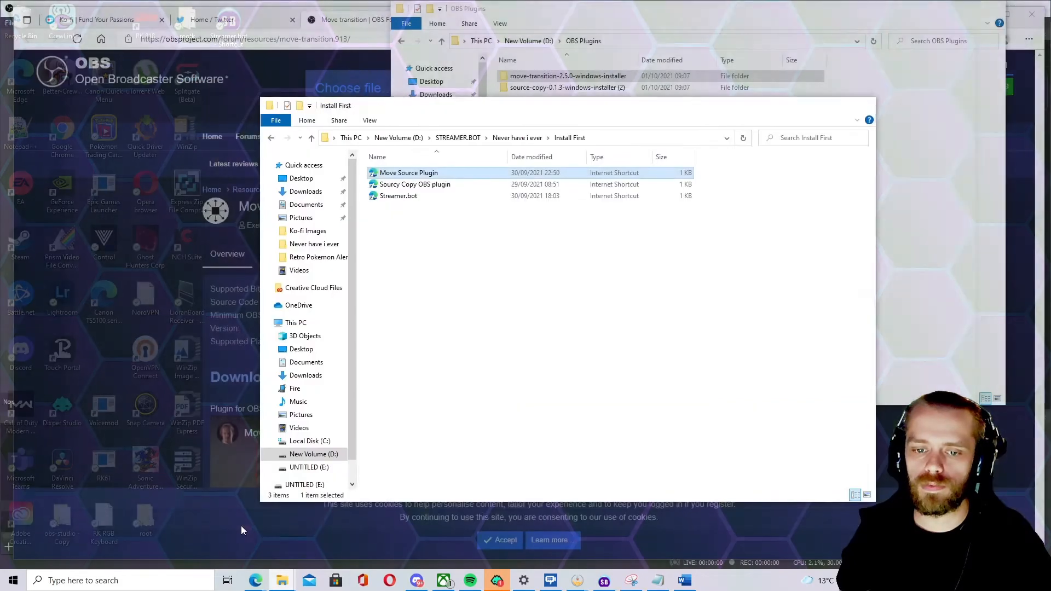
click(241, 526)
double_click(432, 185)
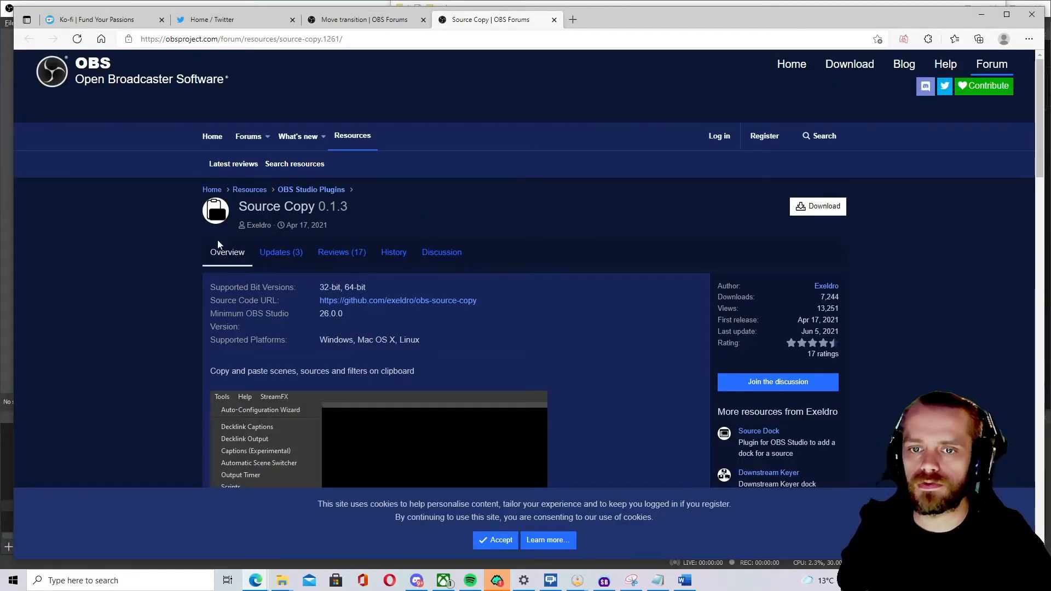
click(827, 208)
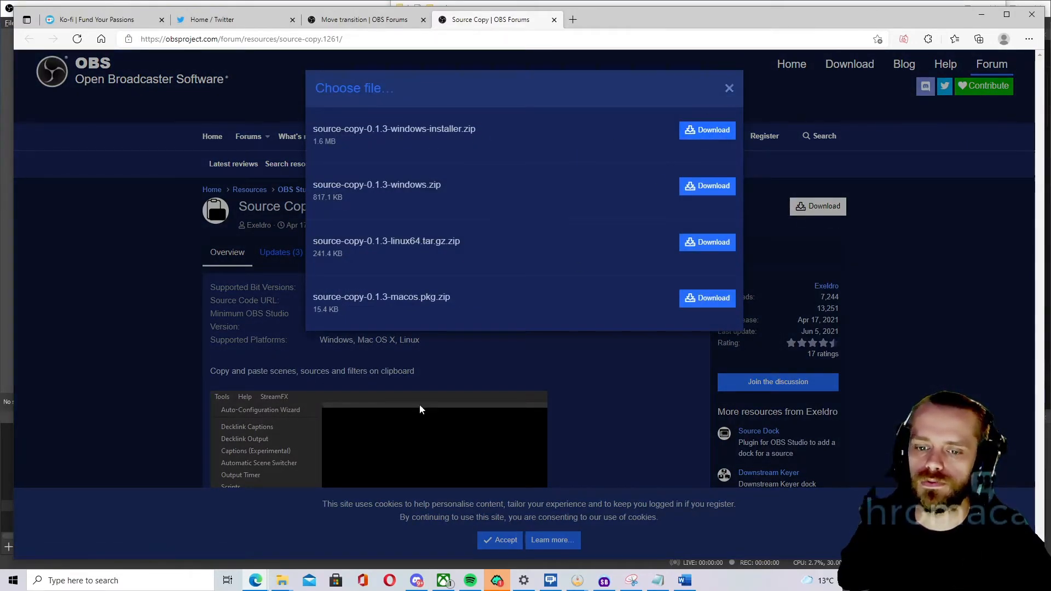
Run source-copy-installer from the source-copy-0.1.3-windows-installer (2) folder in OBS Plugins.
mouse_move(282, 579)
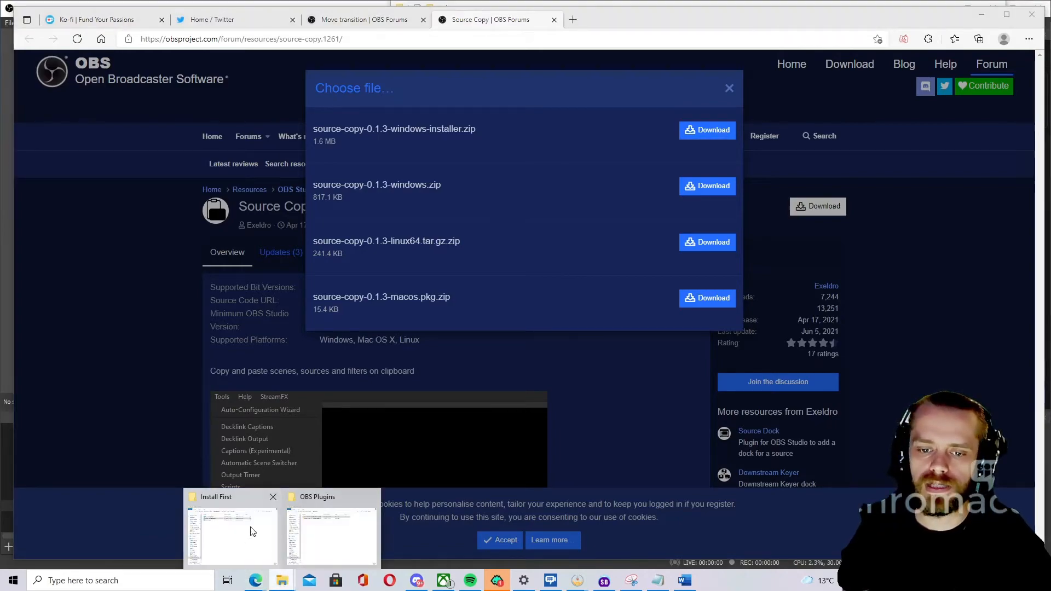
mouse_move(254, 539)
click(339, 514)
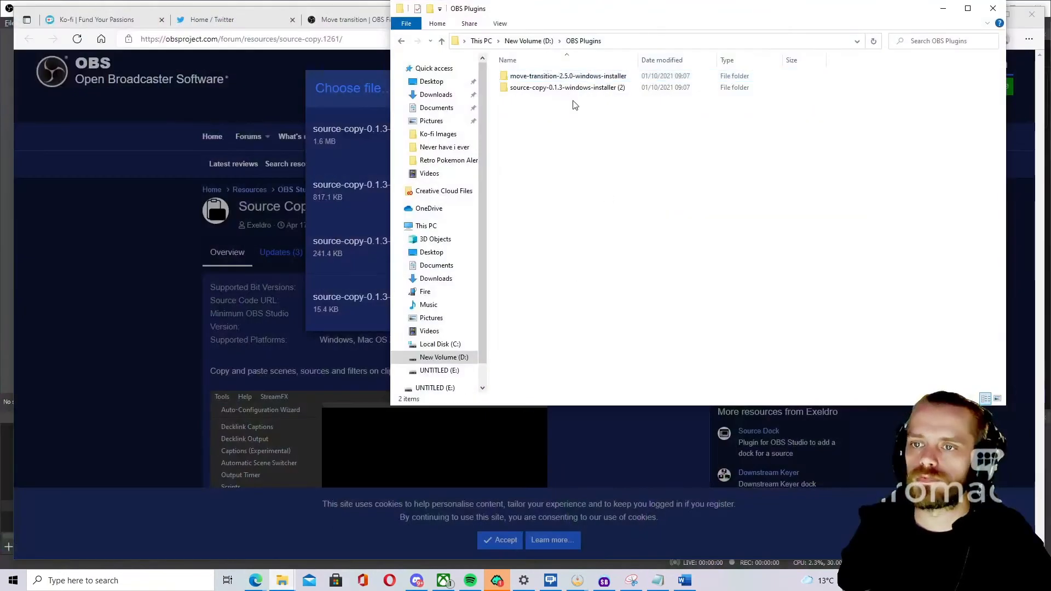
click(557, 89)
double_click(557, 88)
double_click(539, 77)
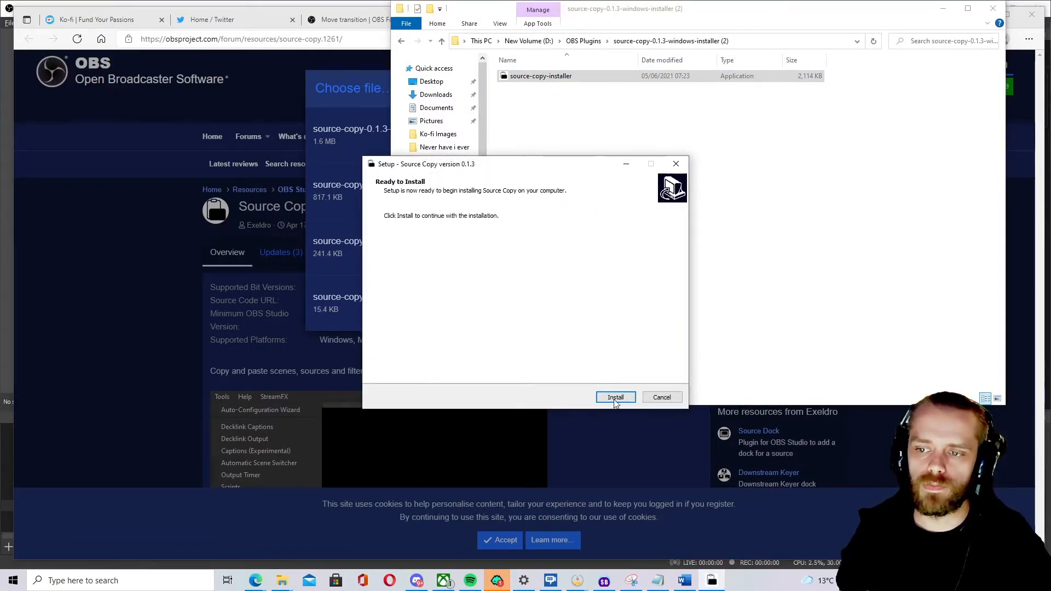
Cancel and exit the Source Copy setup, then close the installer folder window.
click(660, 398)
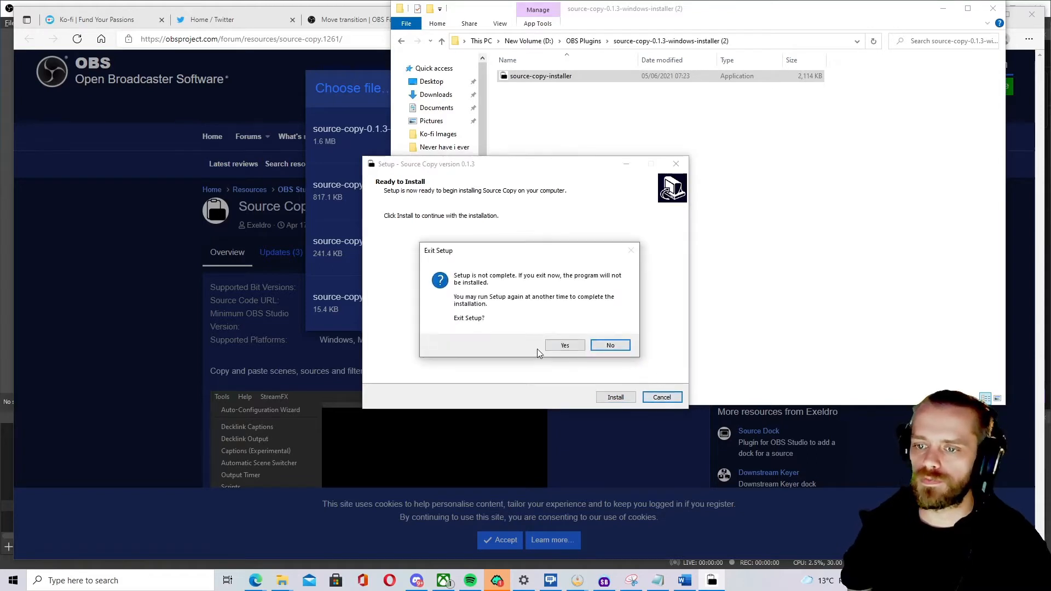
click(563, 345)
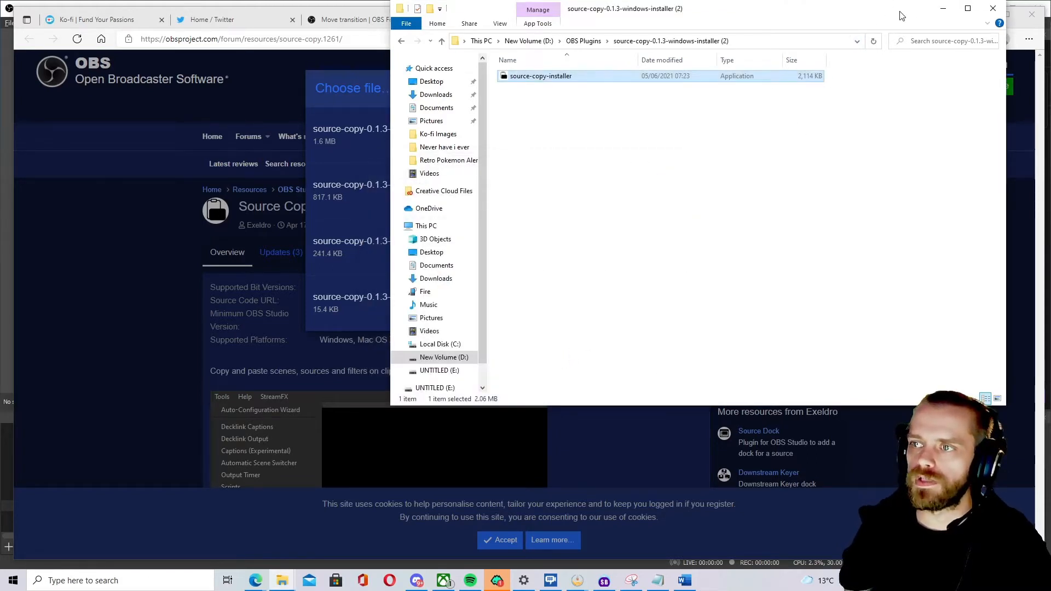
drag(905, 10, 797, 50)
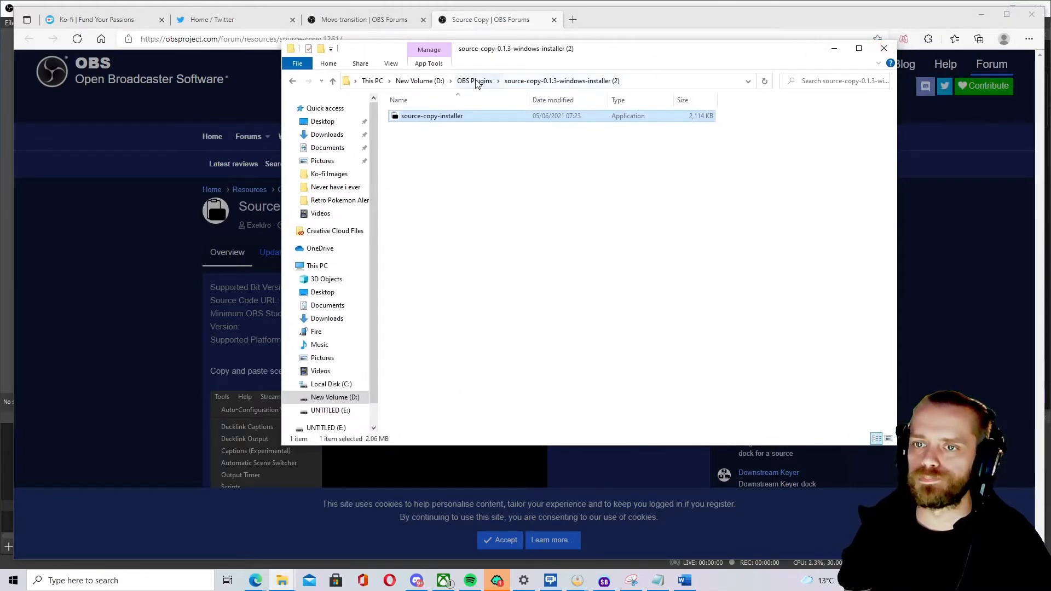
click(883, 49)
click(729, 88)
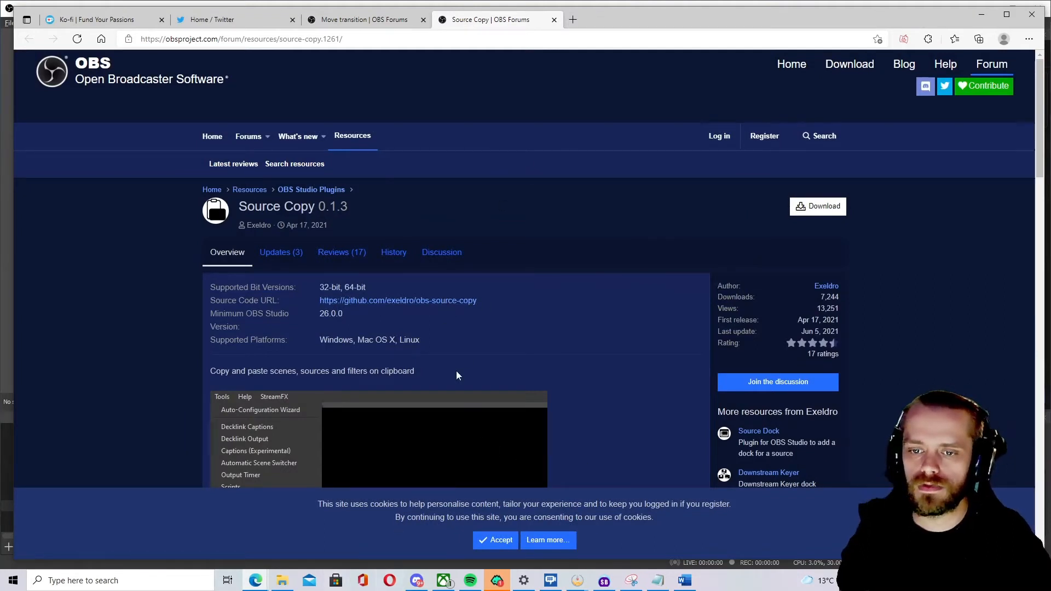
Open the Streamer.bot shortcut from the package's Install First folder.
click(255, 580)
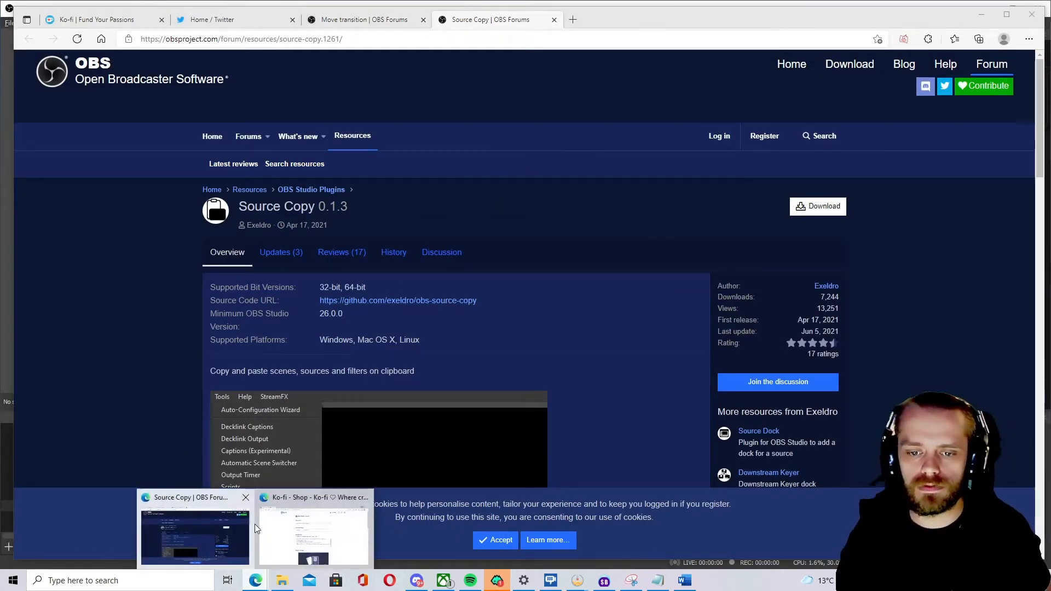
click(282, 579)
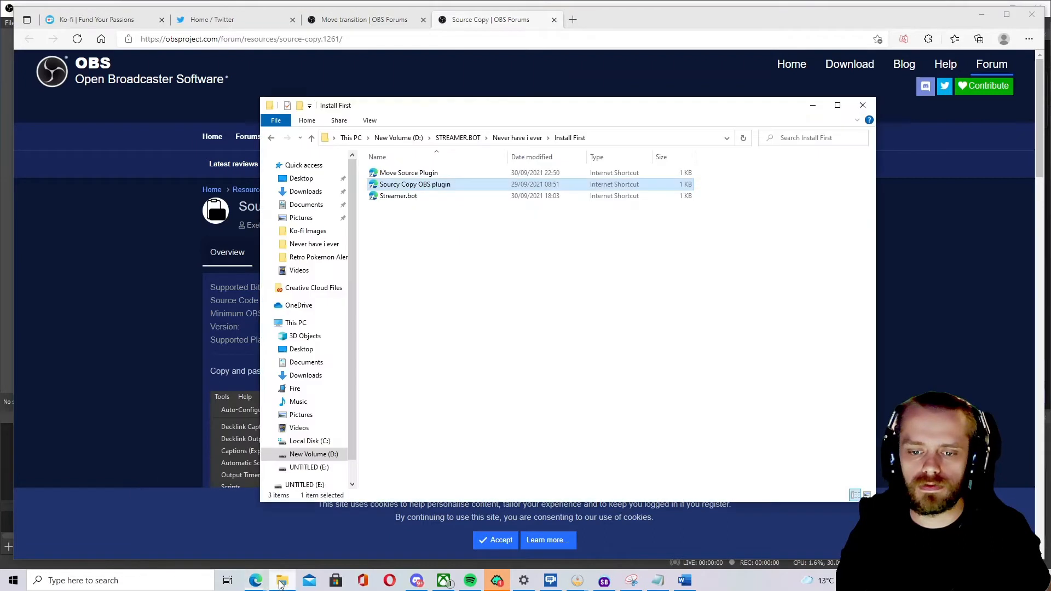
double_click(432, 196)
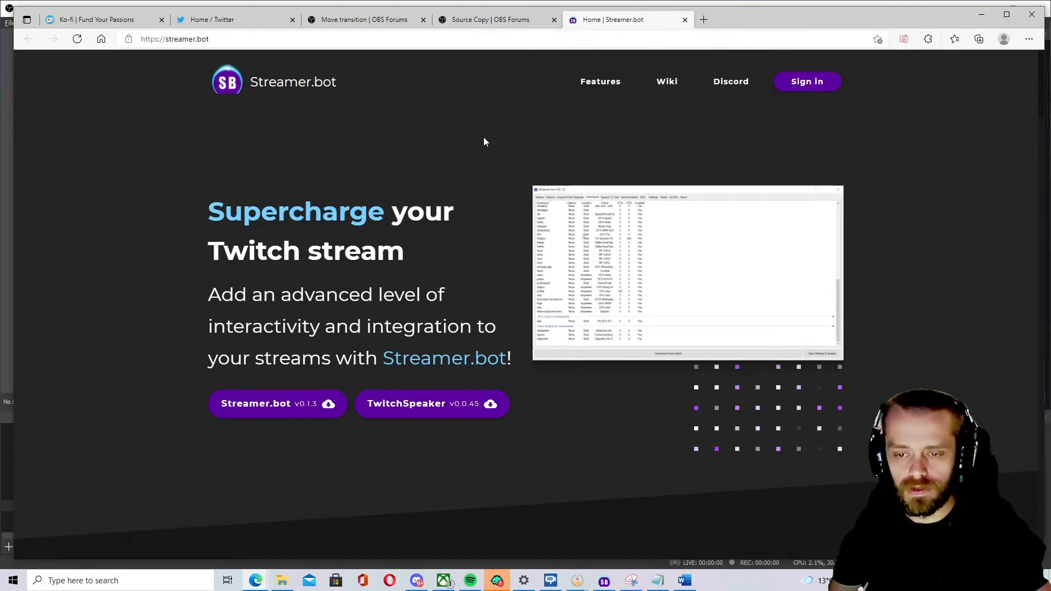
Browse the Never have i ever package's Resources folder and return to the package folder.
click(280, 583)
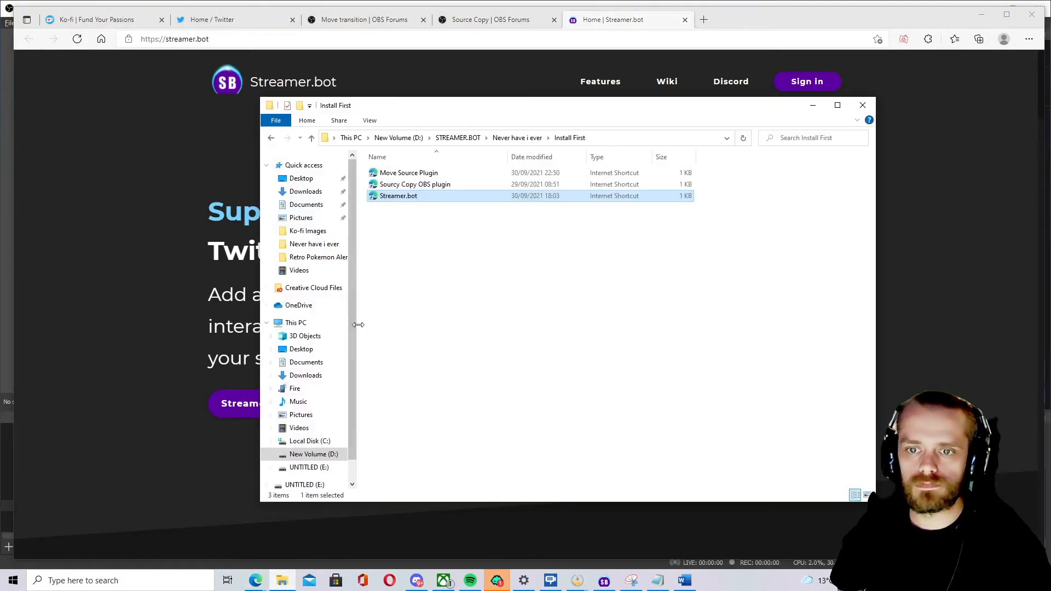
click(507, 139)
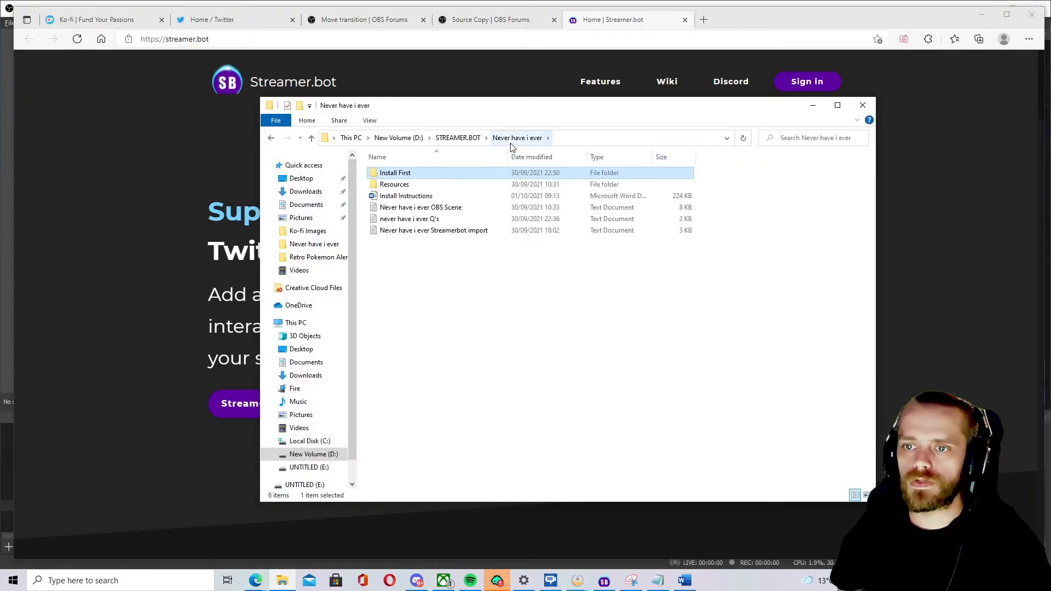
double_click(434, 186)
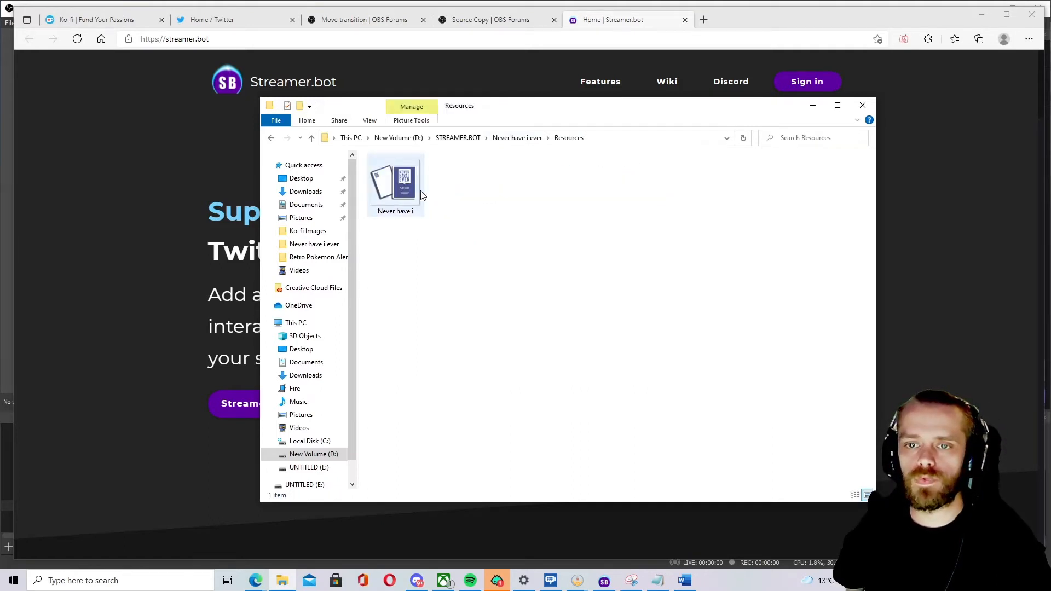
click(528, 139)
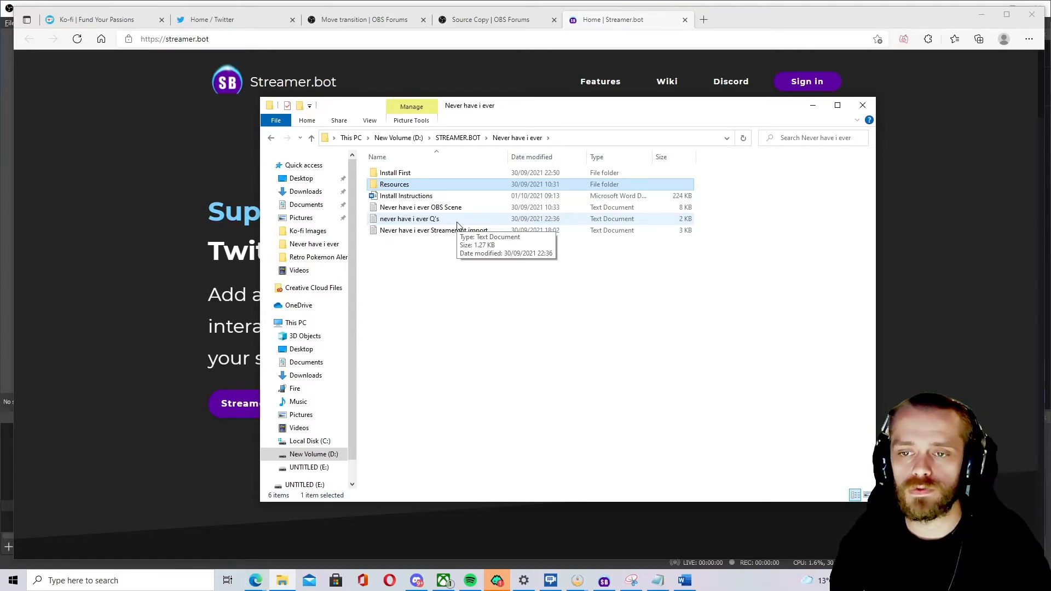
Open the never have i ever Q's text file and scroll to the last question.
double_click(432, 219)
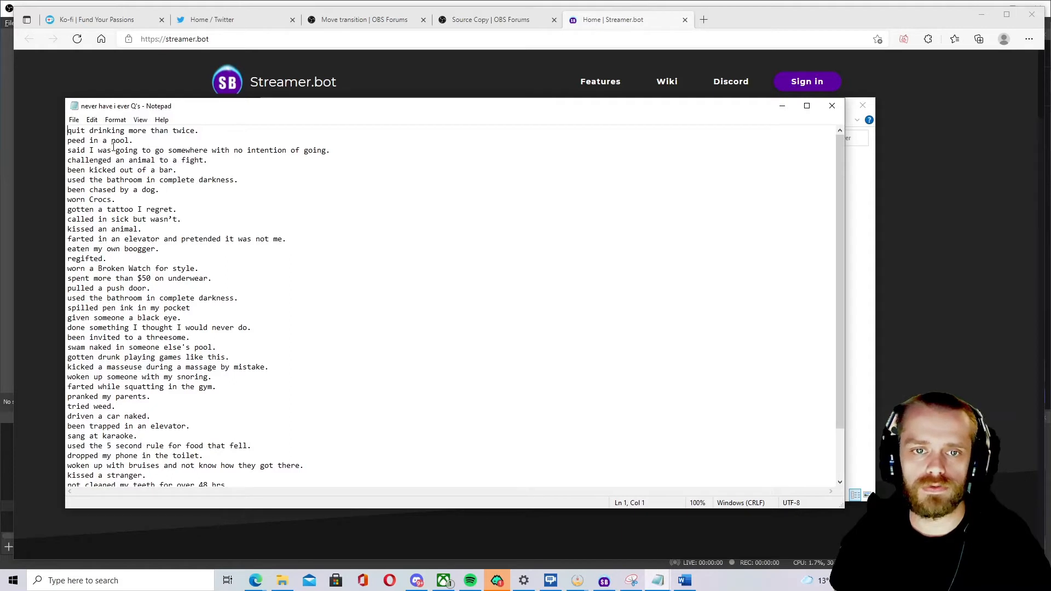
scroll(114, 145, down, 2)
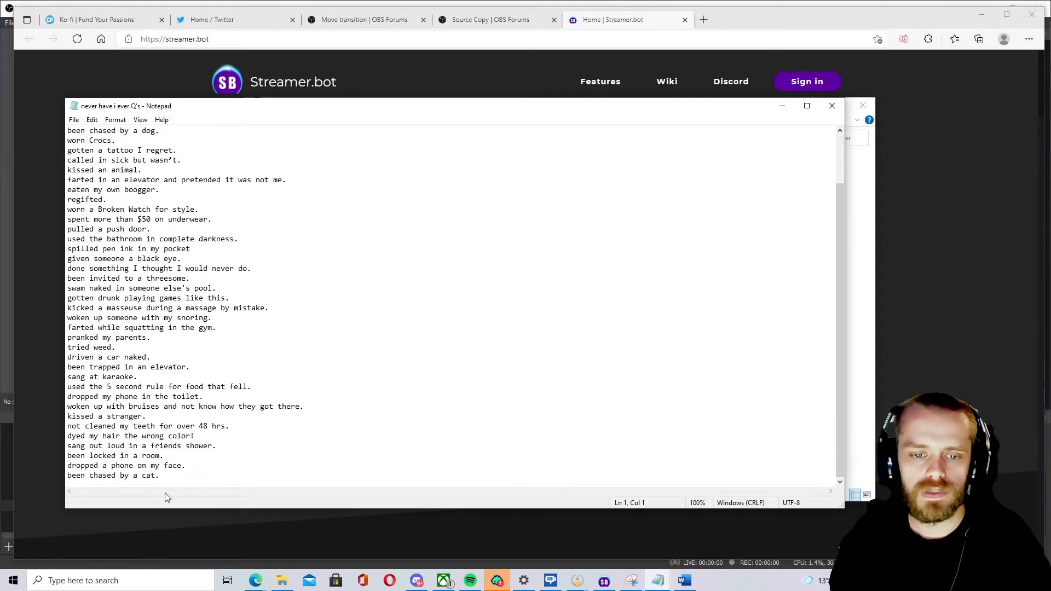
click(161, 475)
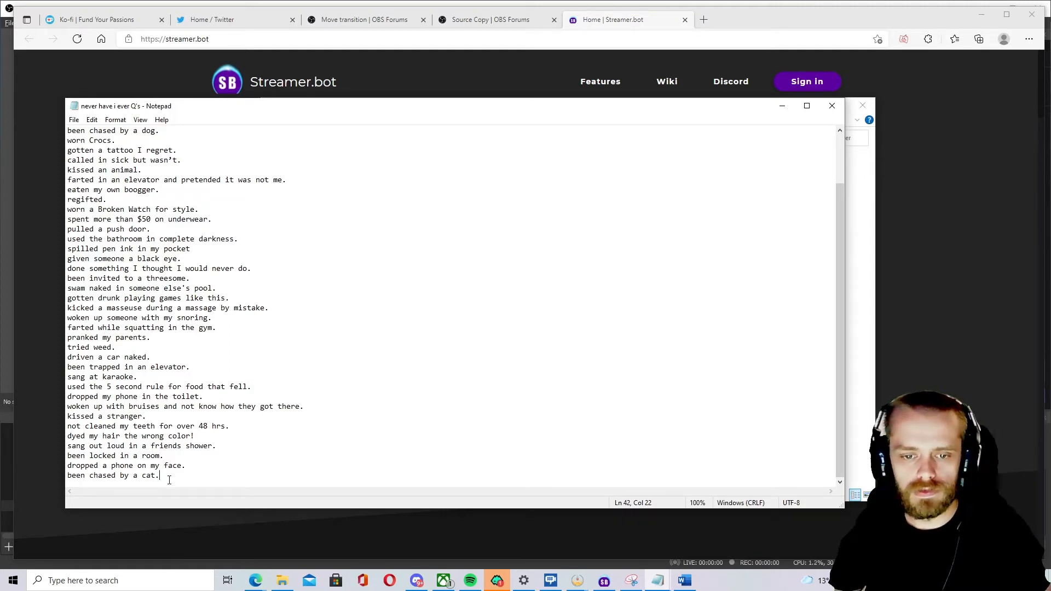
Try adding a new line after the last question, remove it, and close the file without saving.
key(Return)
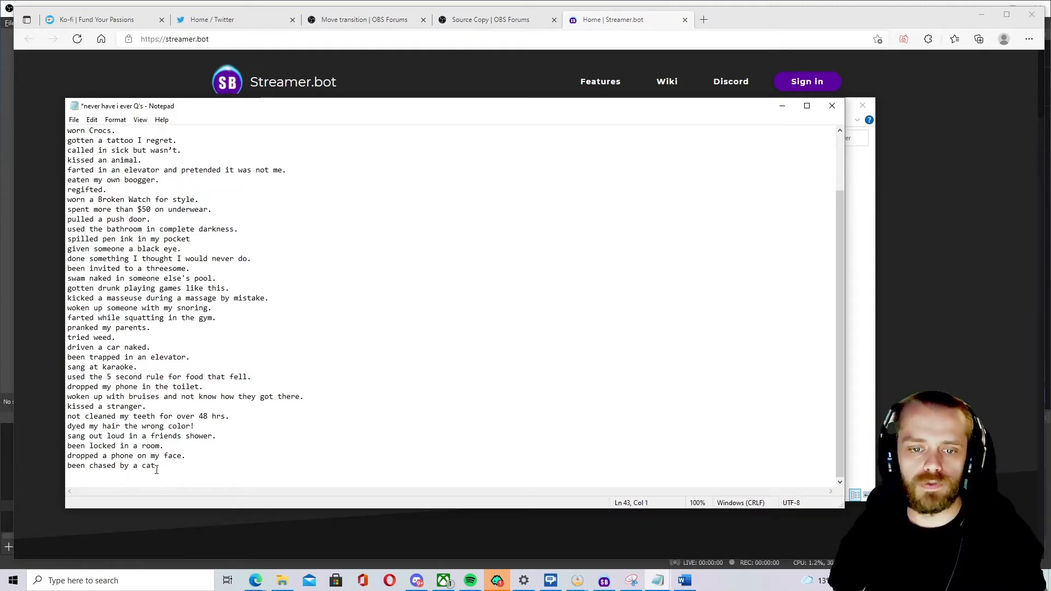
drag(170, 467, 6, 469)
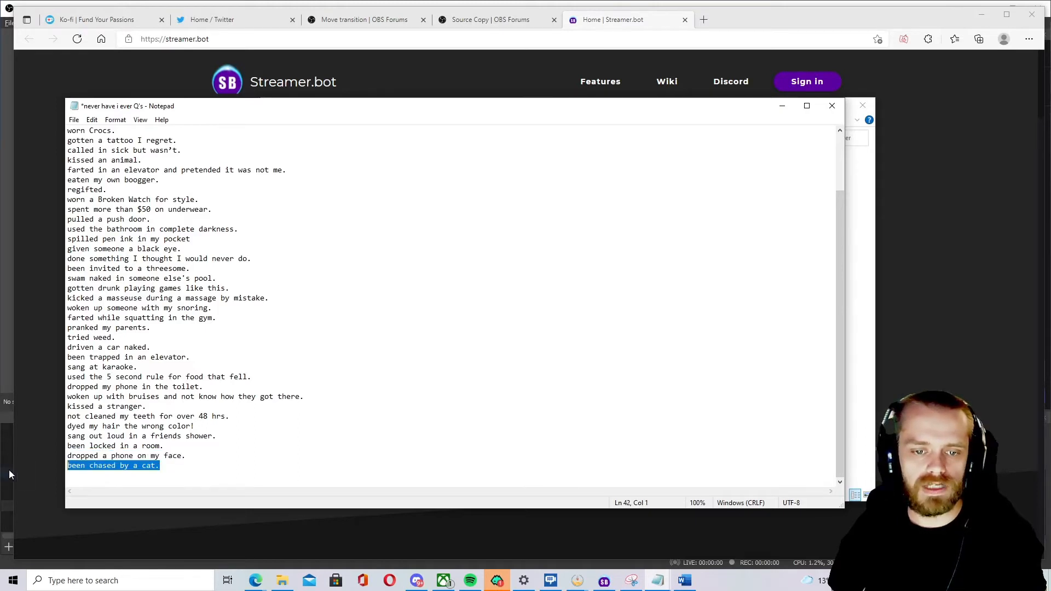
click(146, 481)
key(BackSpace)
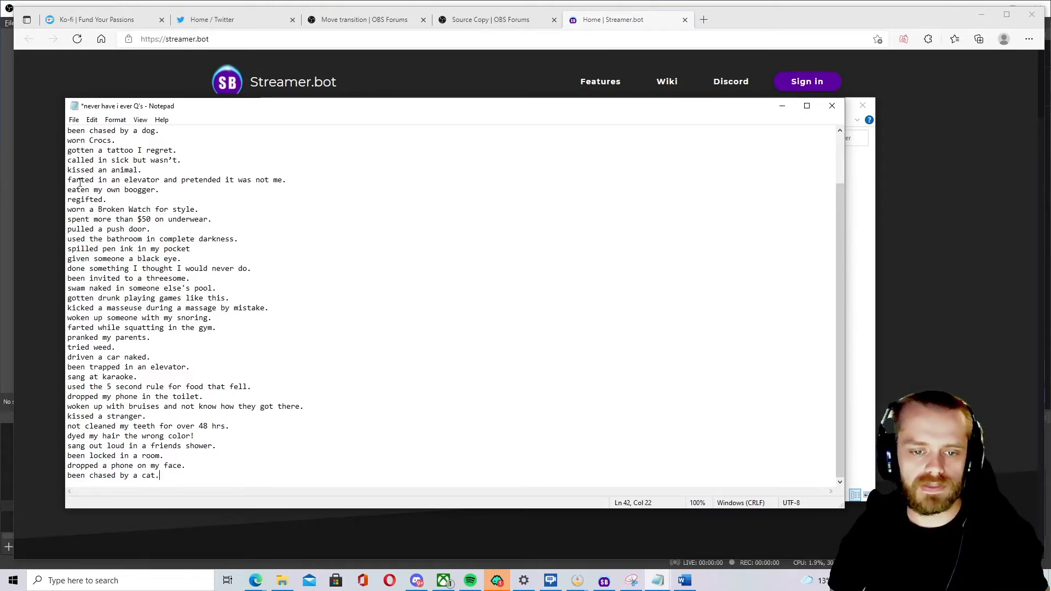
click(70, 122)
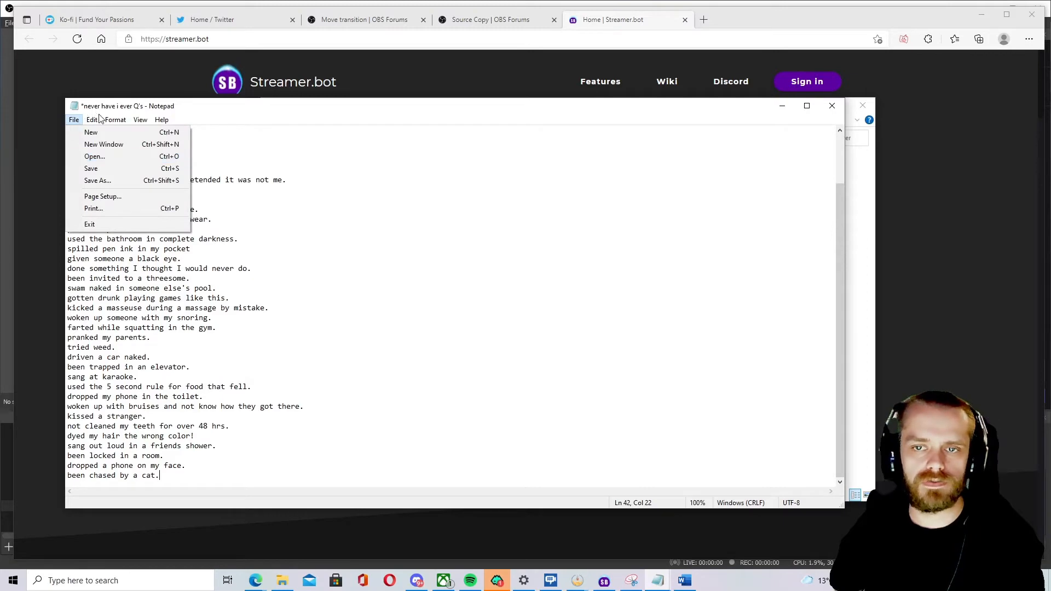
click(827, 106)
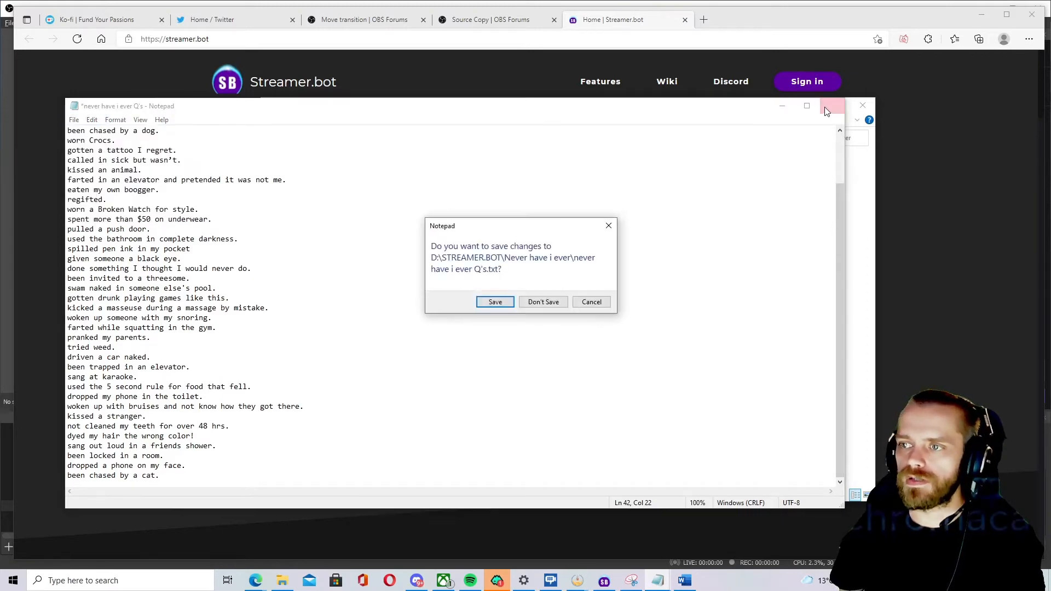
click(558, 305)
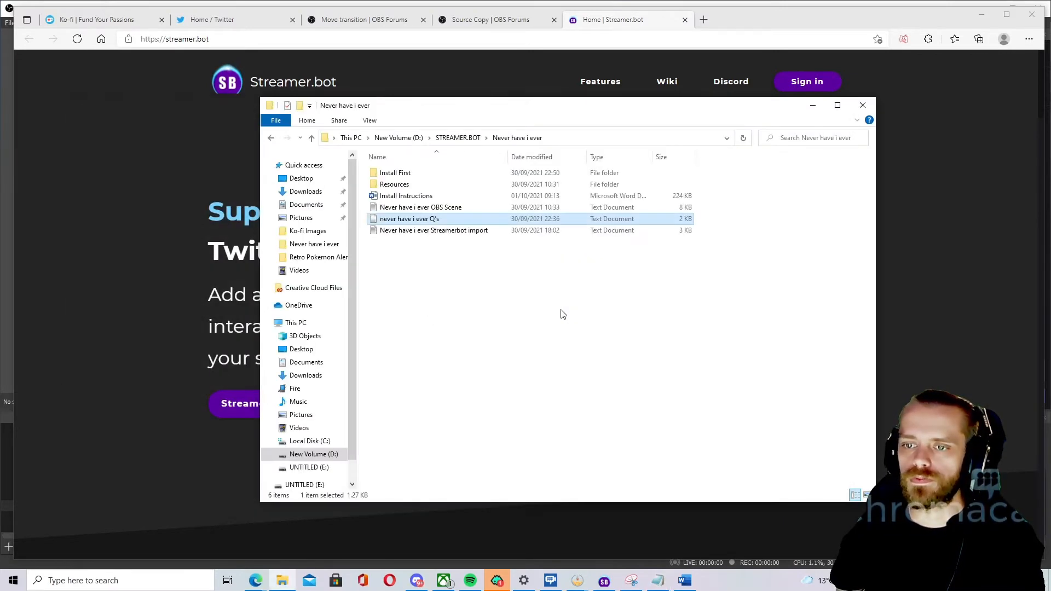
Open the Never have i ever OBS Scene file, select all of its text, and close it.
double_click(458, 209)
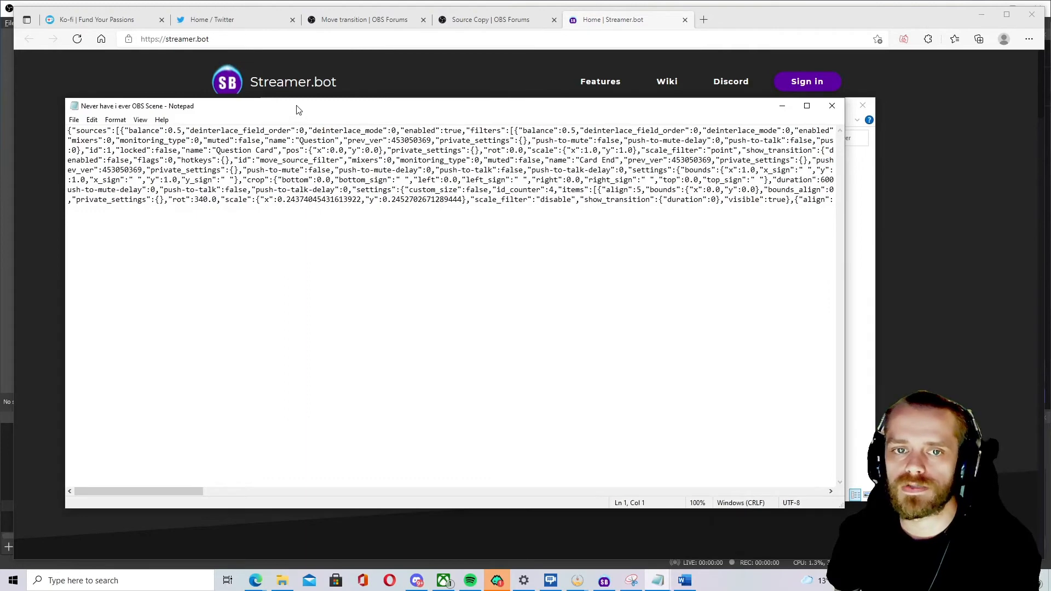
drag(298, 110, 347, 117)
click(307, 208)
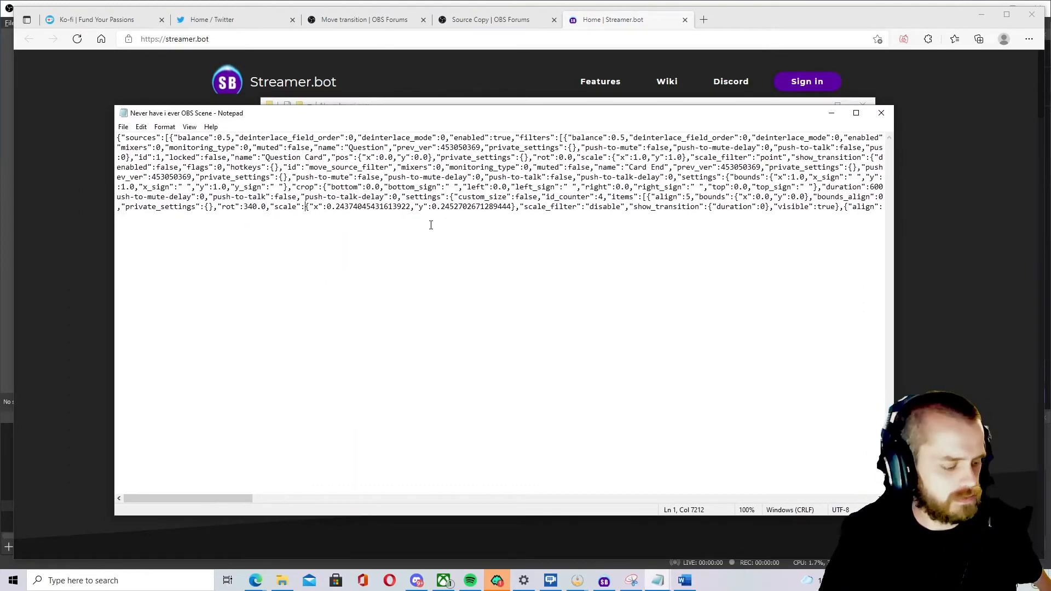
key(ctrl+a)
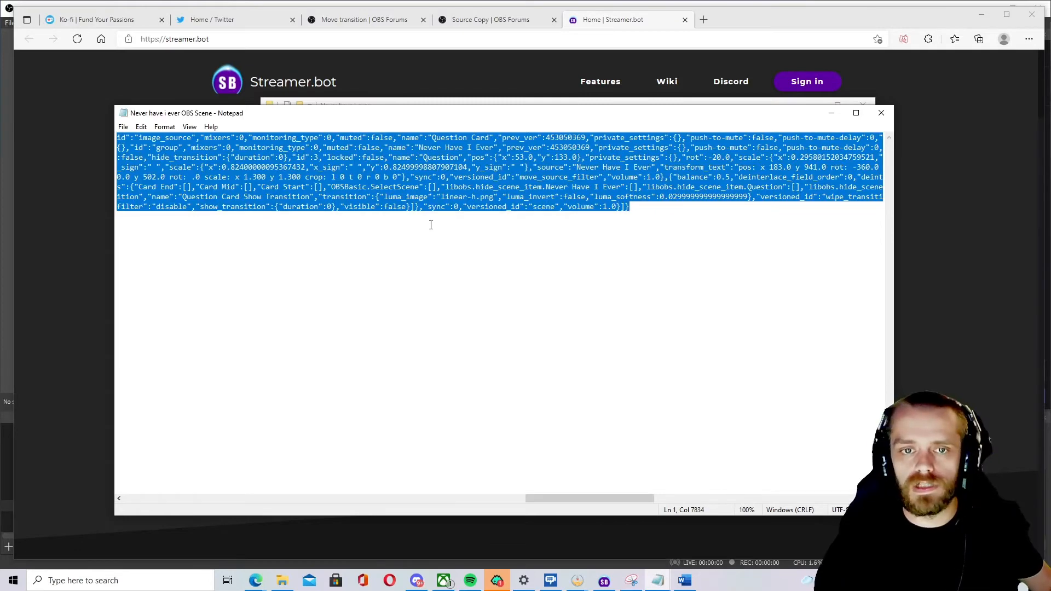
click(881, 113)
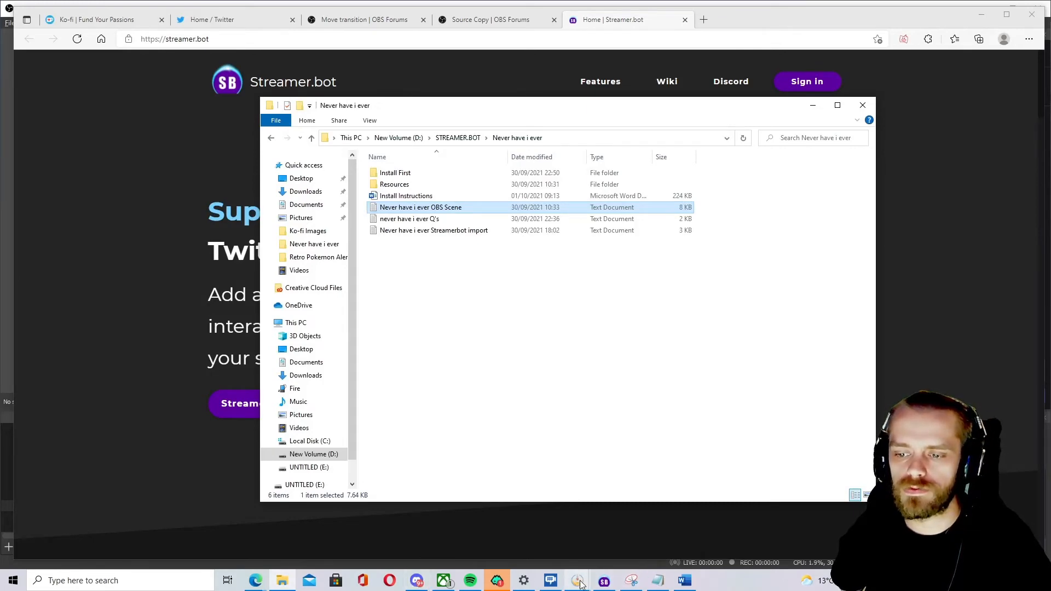
Switch to OBS and open the Source Copy tool's submenu.
mouse_move(577, 581)
click(535, 537)
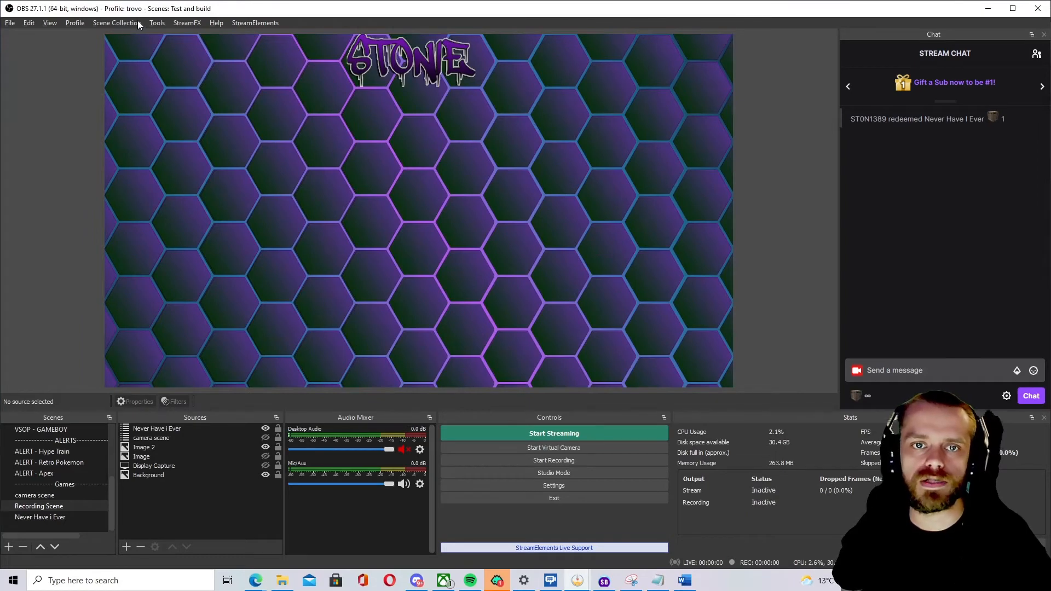
click(157, 24)
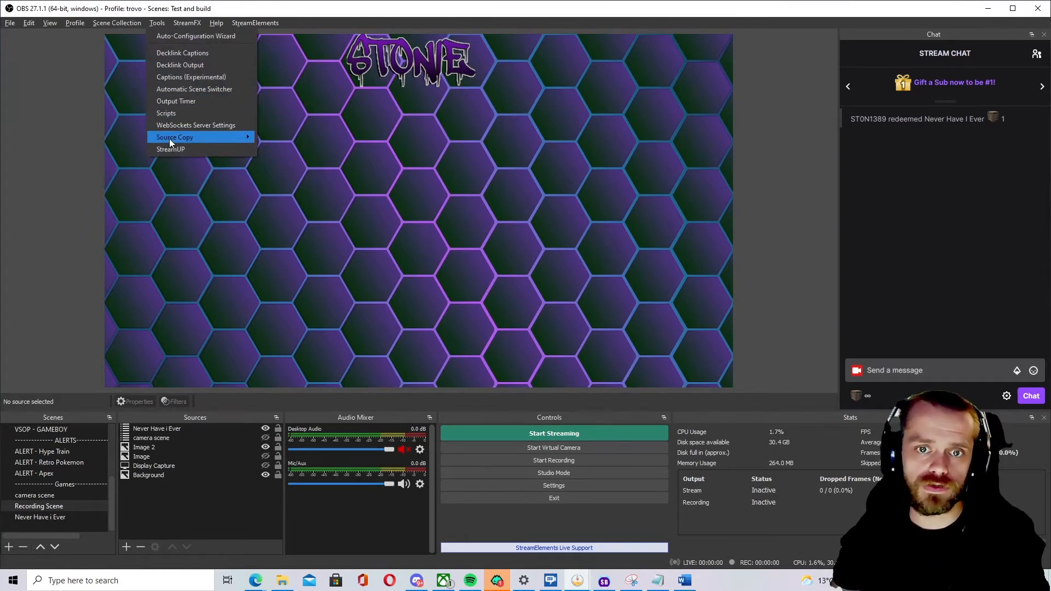
mouse_move(188, 136)
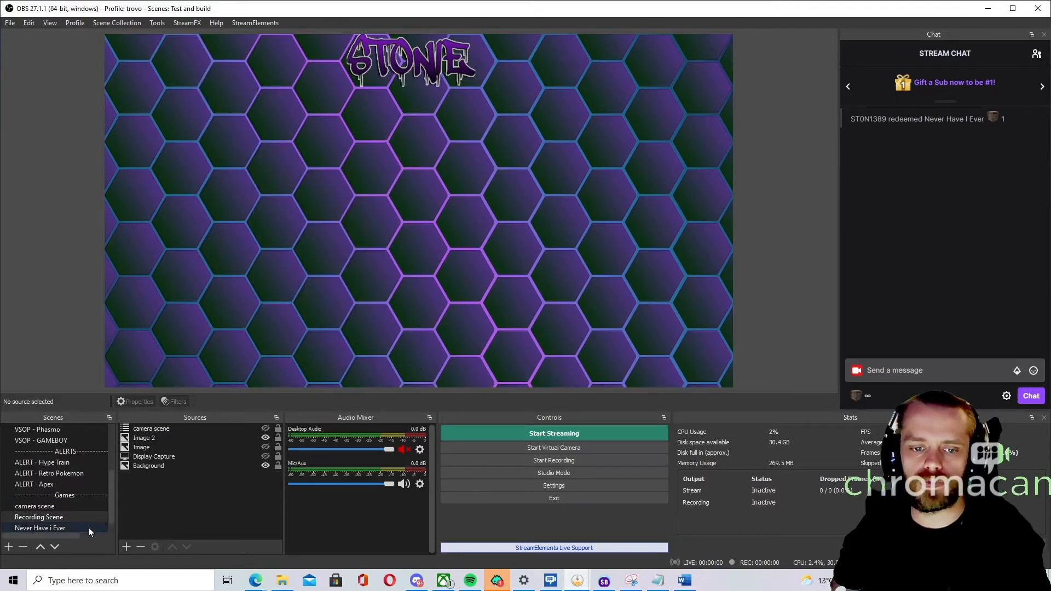
Add the existing Never Have I Ever scene as a visible source in the Recording Scene.
click(126, 548)
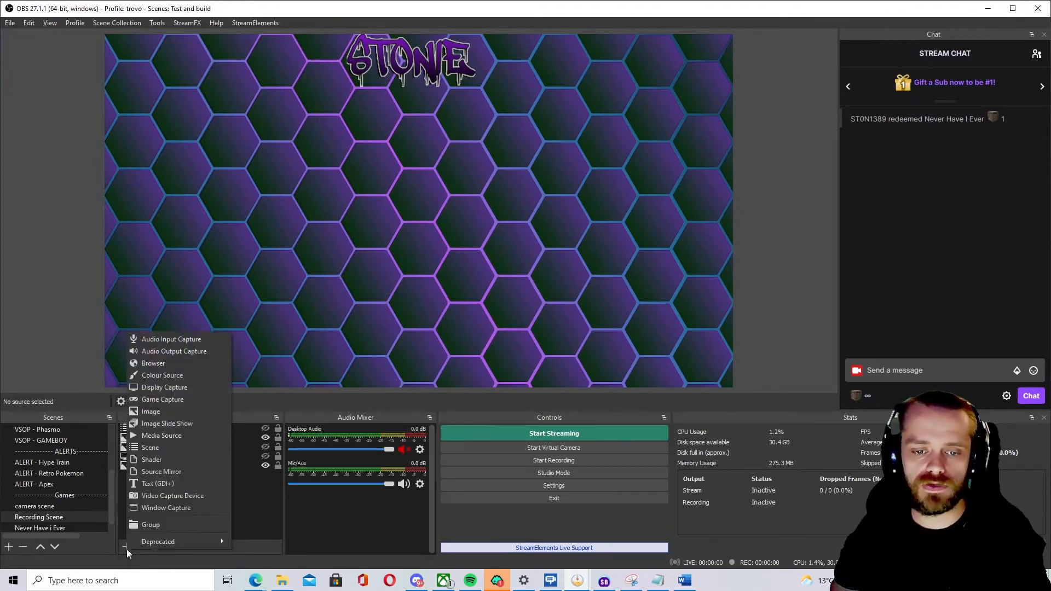
click(184, 442)
scroll(493, 304, down, 1)
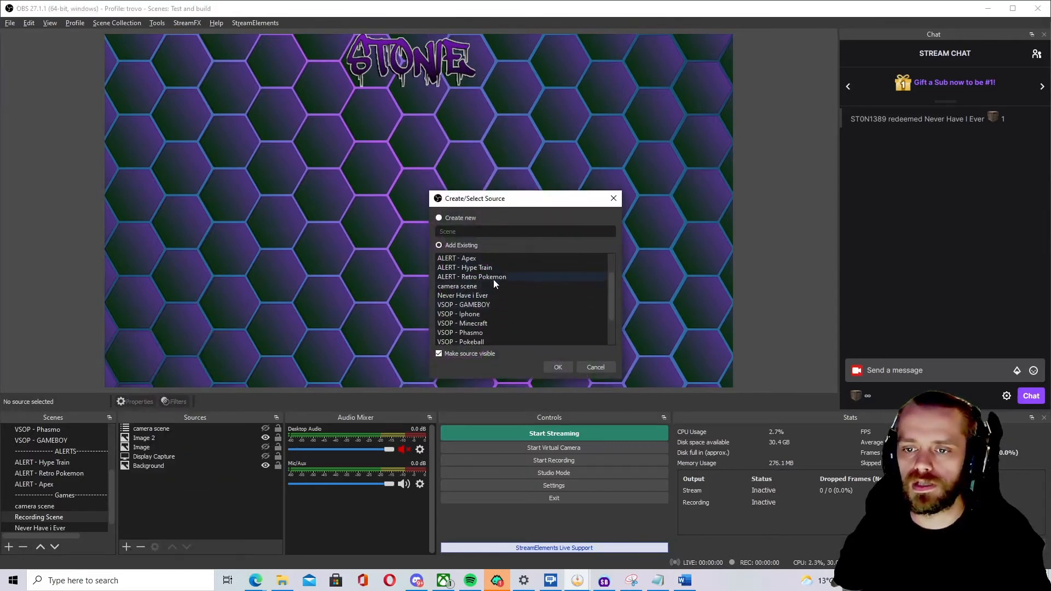
click(494, 295)
click(557, 366)
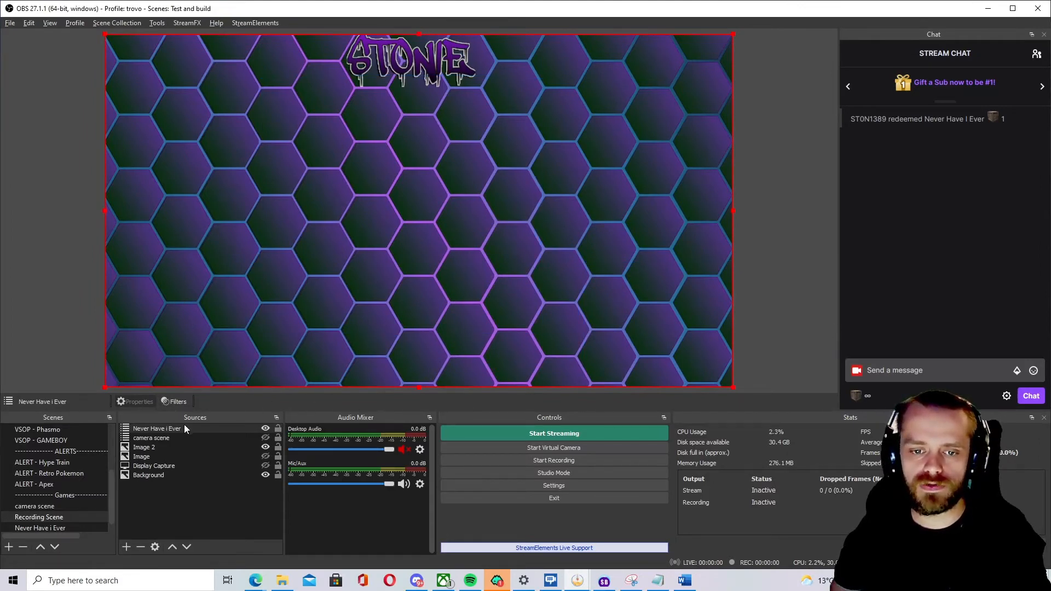
Enable Studio Mode, open the Never Have i Ever scene, and expand its Never Have I Ever group.
click(569, 474)
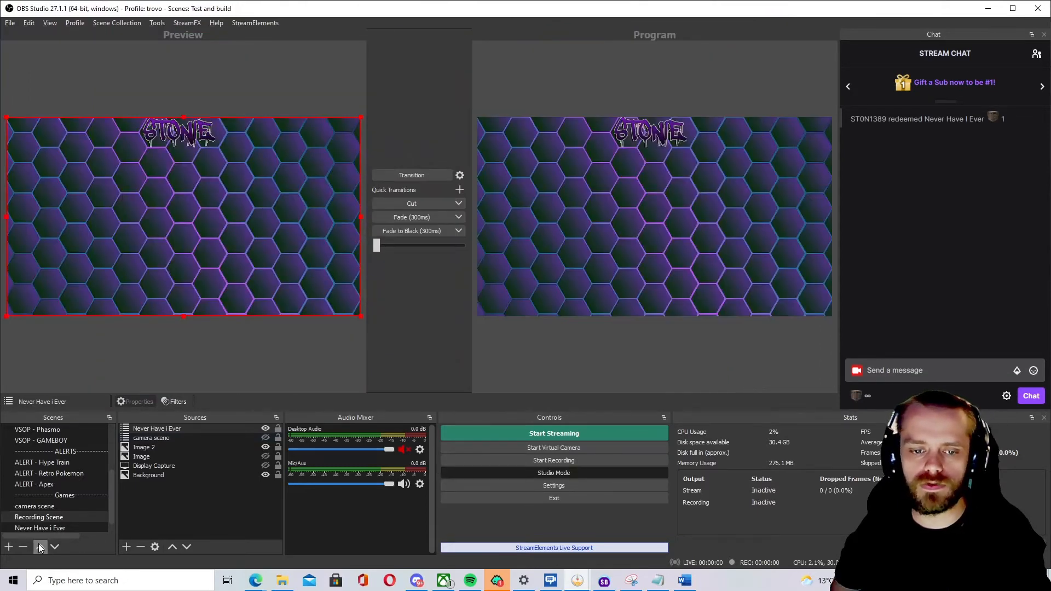
click(46, 528)
scroll(72, 525, down, 1)
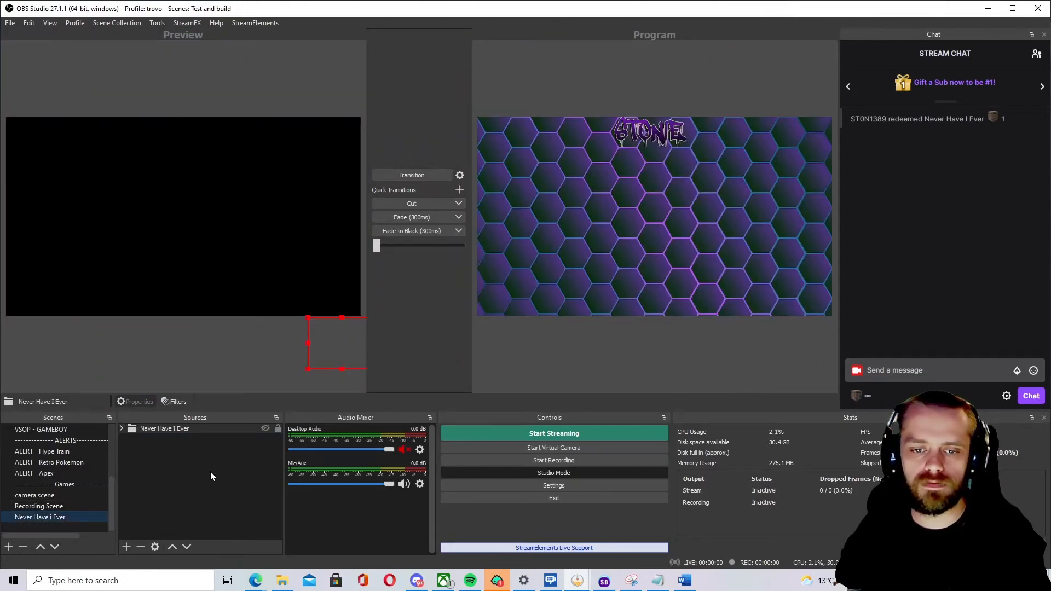
click(122, 429)
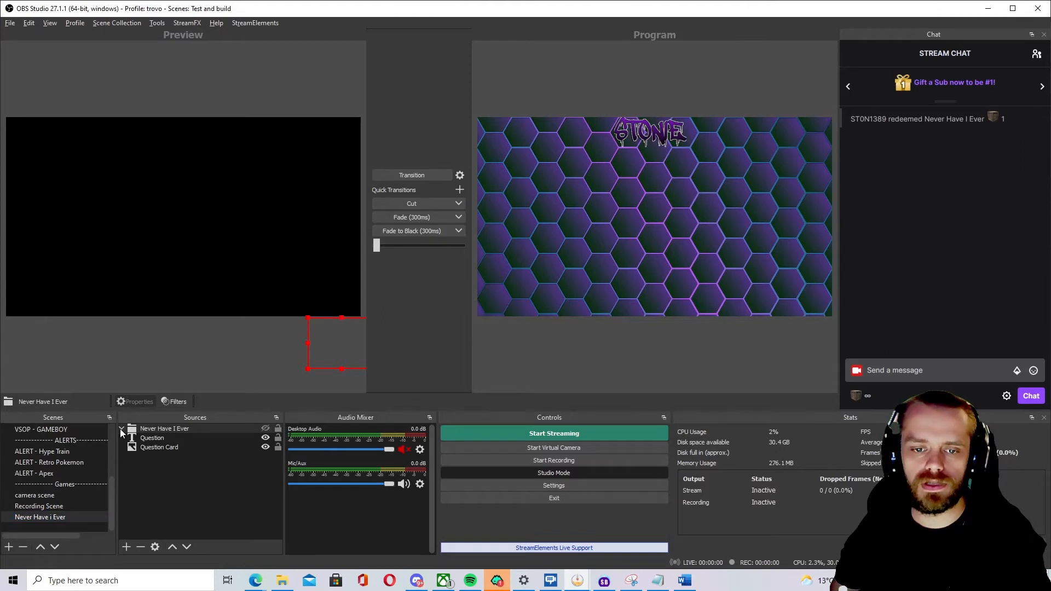
Set the Question Card image to the Never have i ever PNG in the Resources folder, and turn off Studio Mode.
click(160, 447)
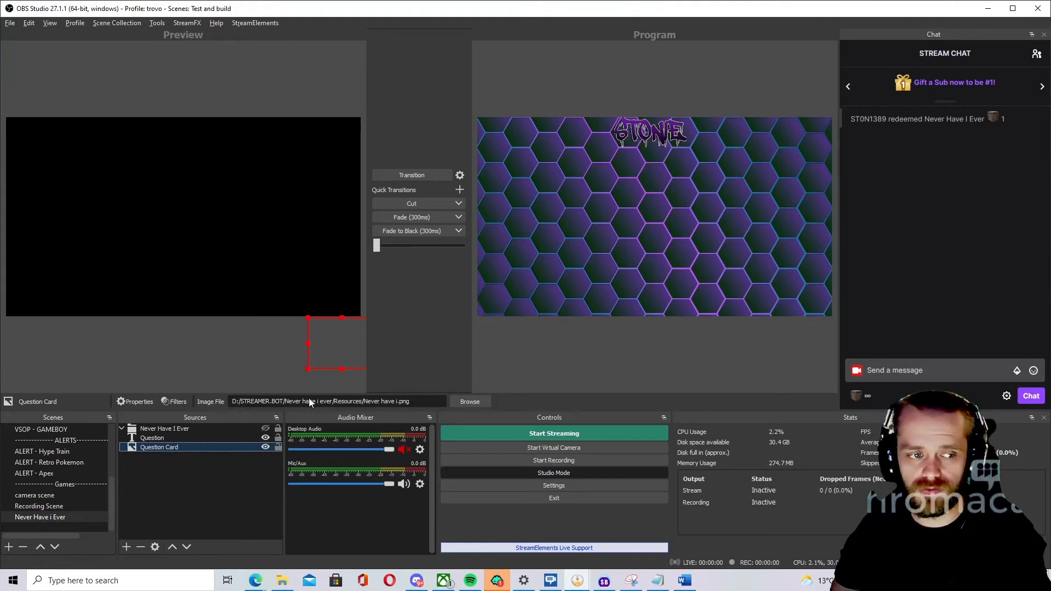
click(465, 401)
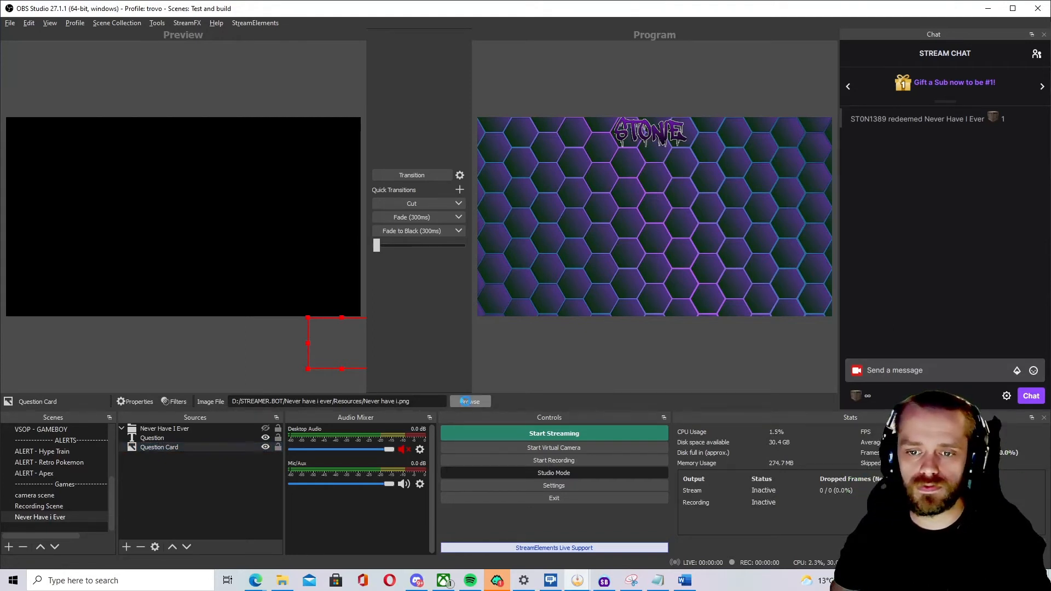
click(258, 45)
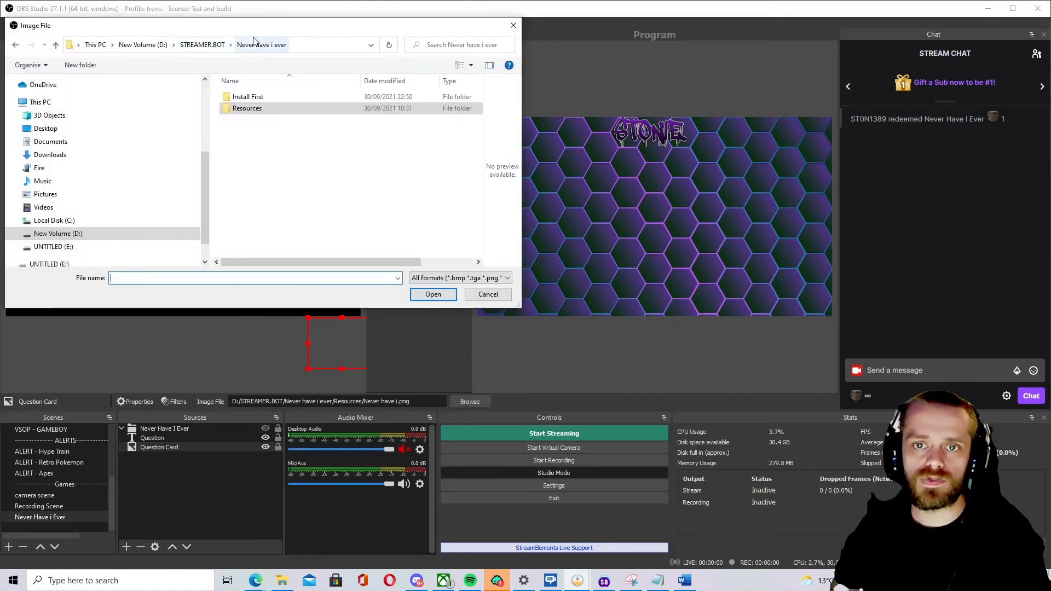
double_click(248, 109)
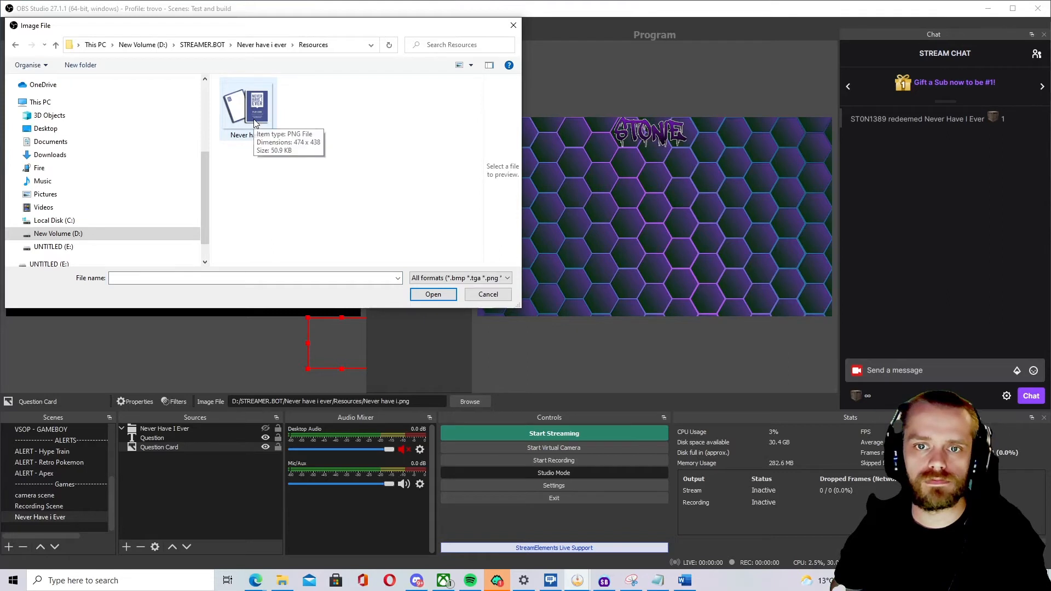
click(254, 119)
click(430, 295)
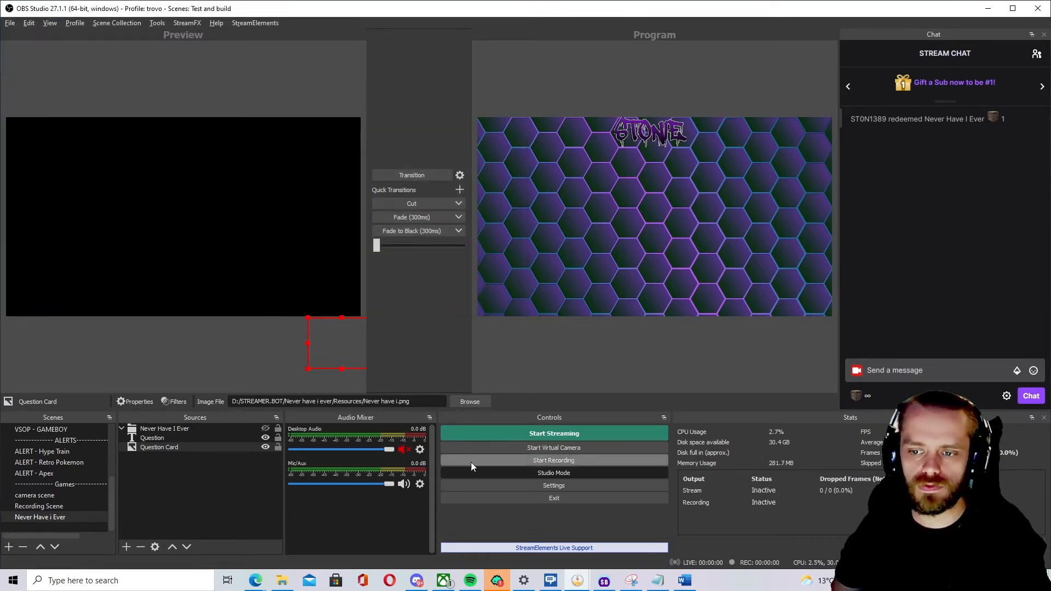
click(499, 472)
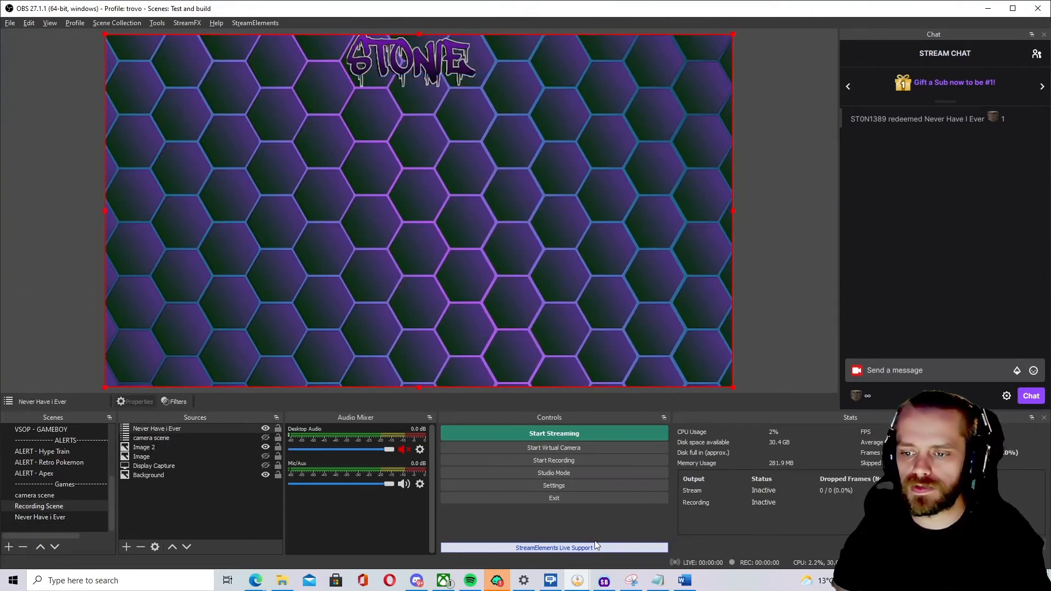
Switch to Streamer.bot and delete the existing Never Have I Ever action from the Actions list.
click(602, 583)
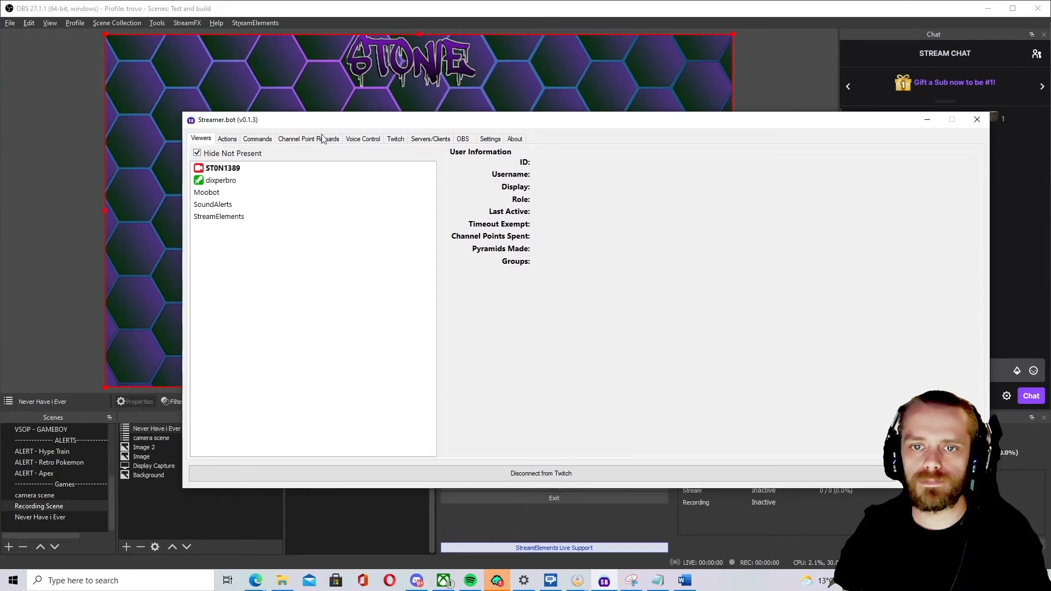
click(225, 140)
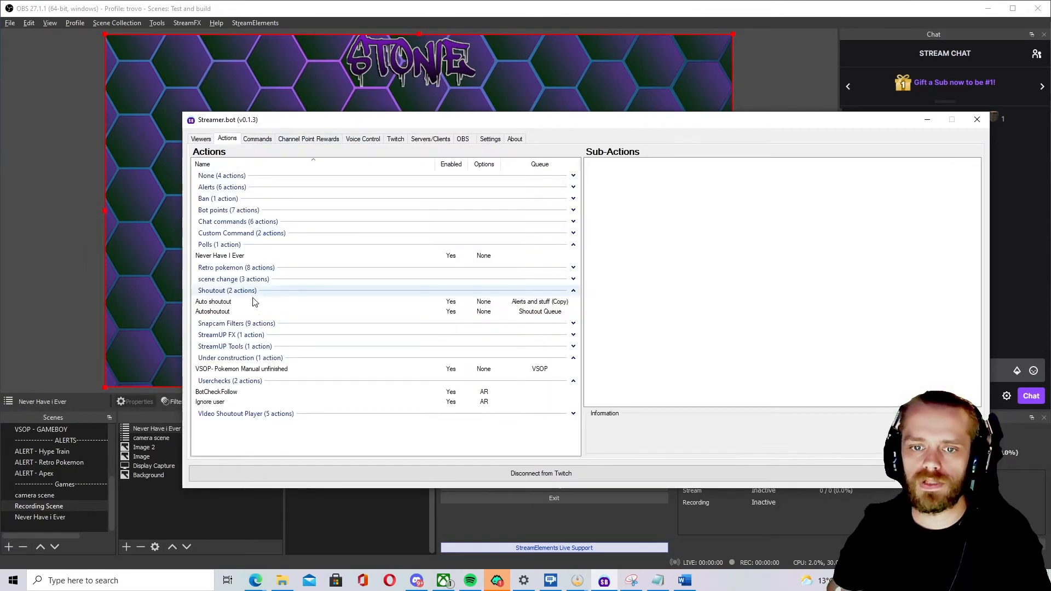
click(246, 257)
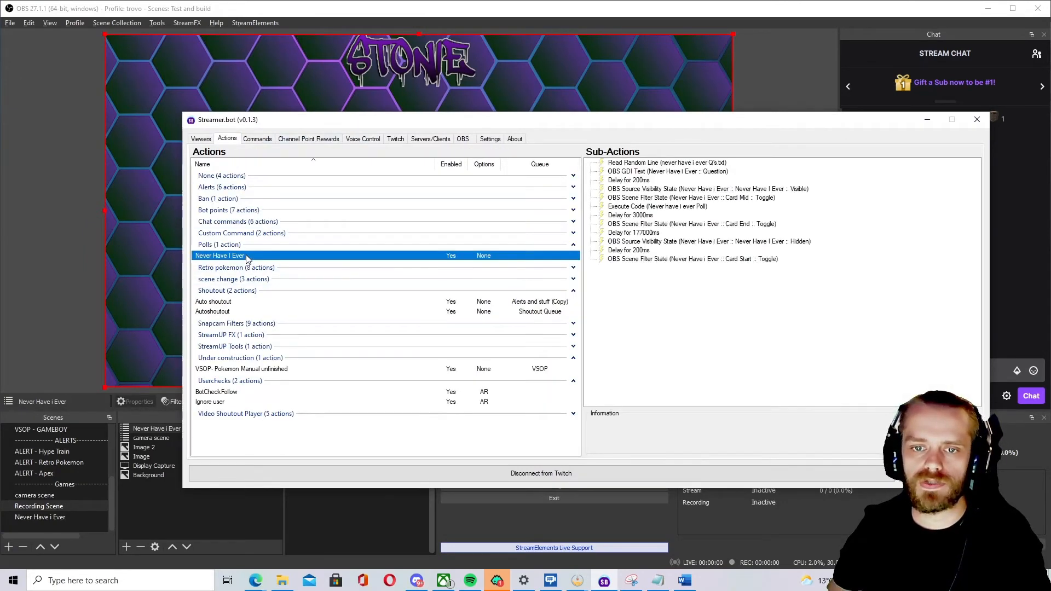
right_click(315, 259)
click(367, 288)
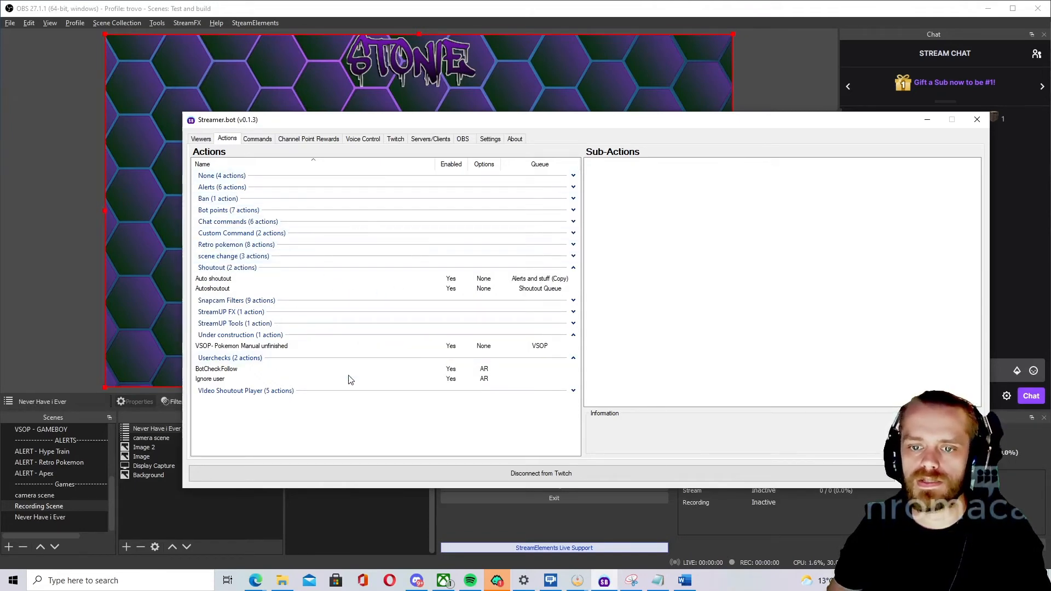
Open the Never have i ever Streamerbot import file, copy all of its text, and close it.
click(283, 581)
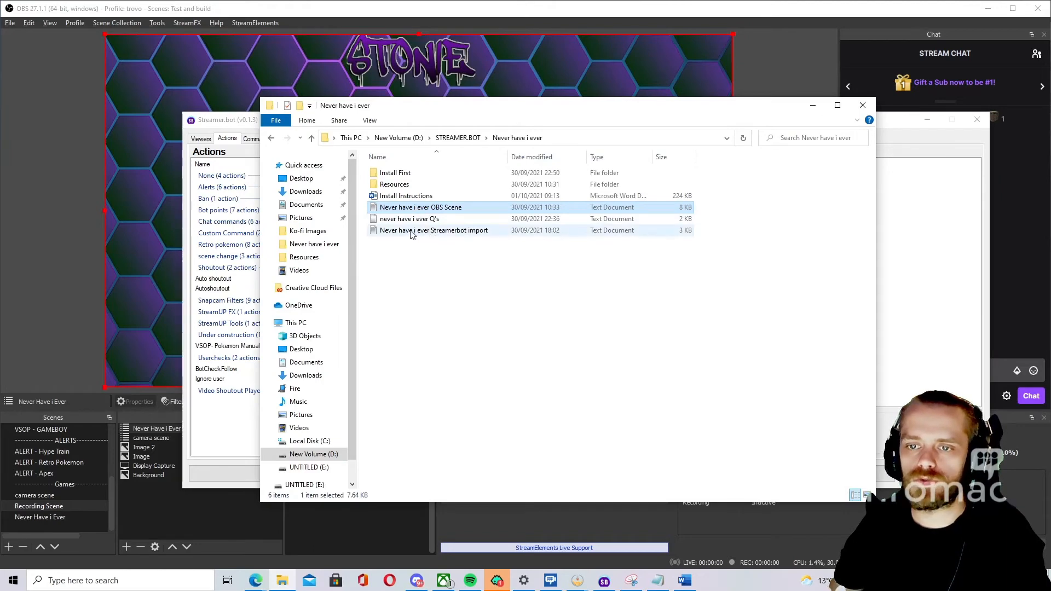
double_click(472, 230)
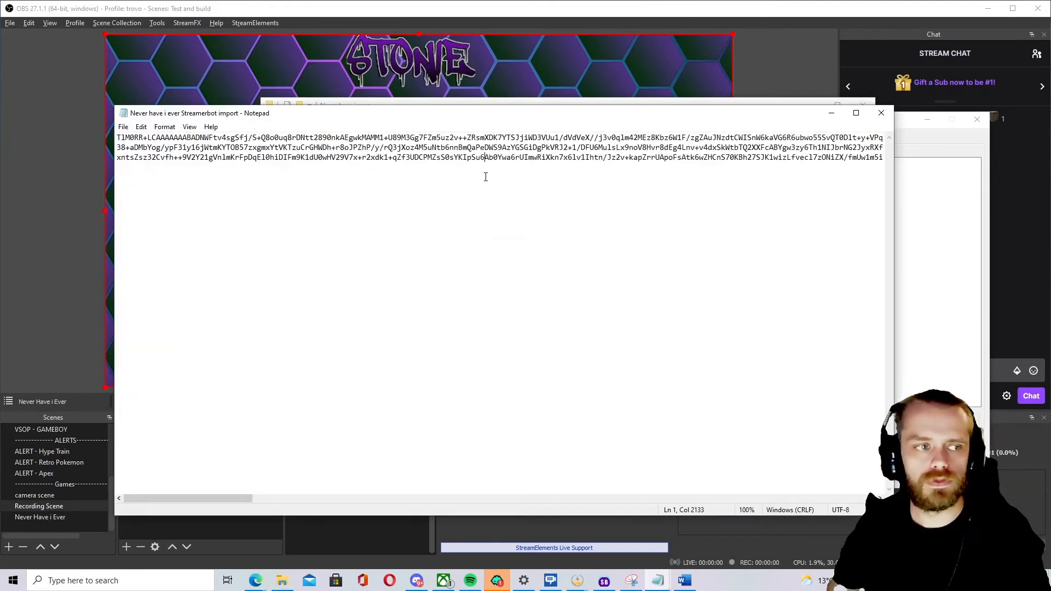
key(ctrl+a)
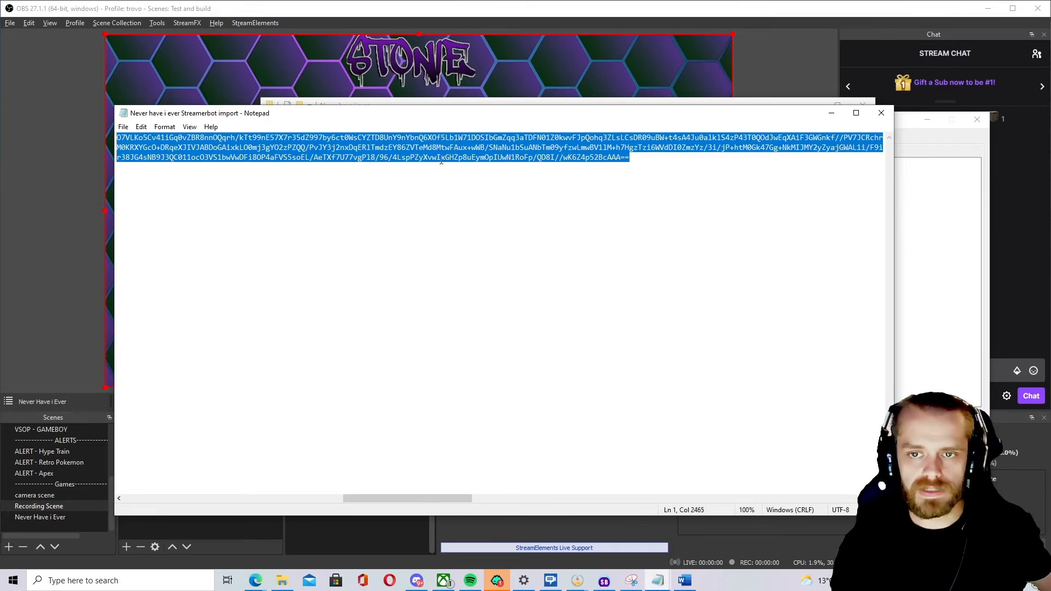
click(881, 115)
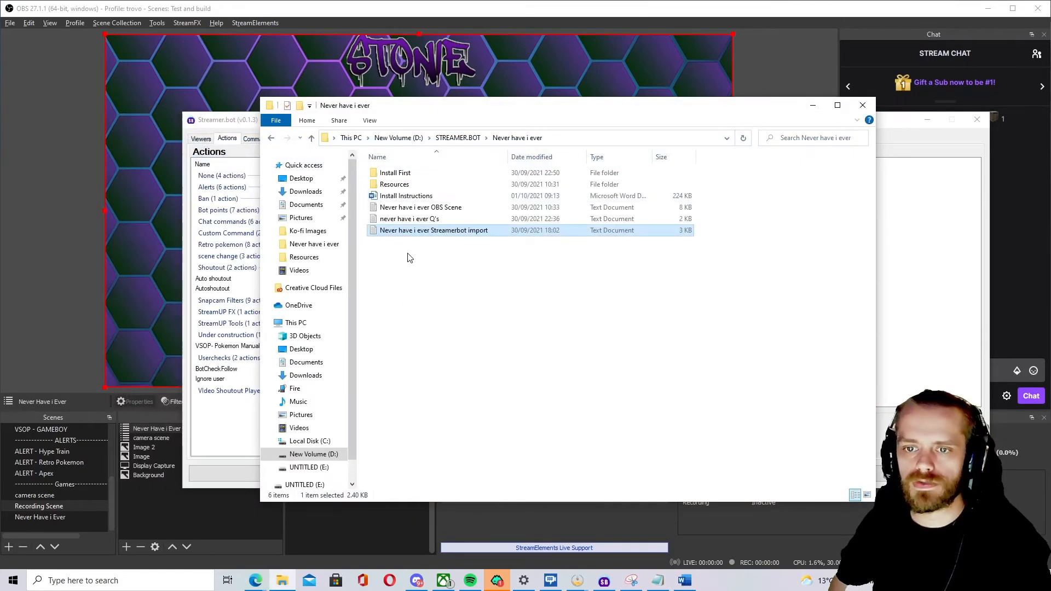
click(906, 231)
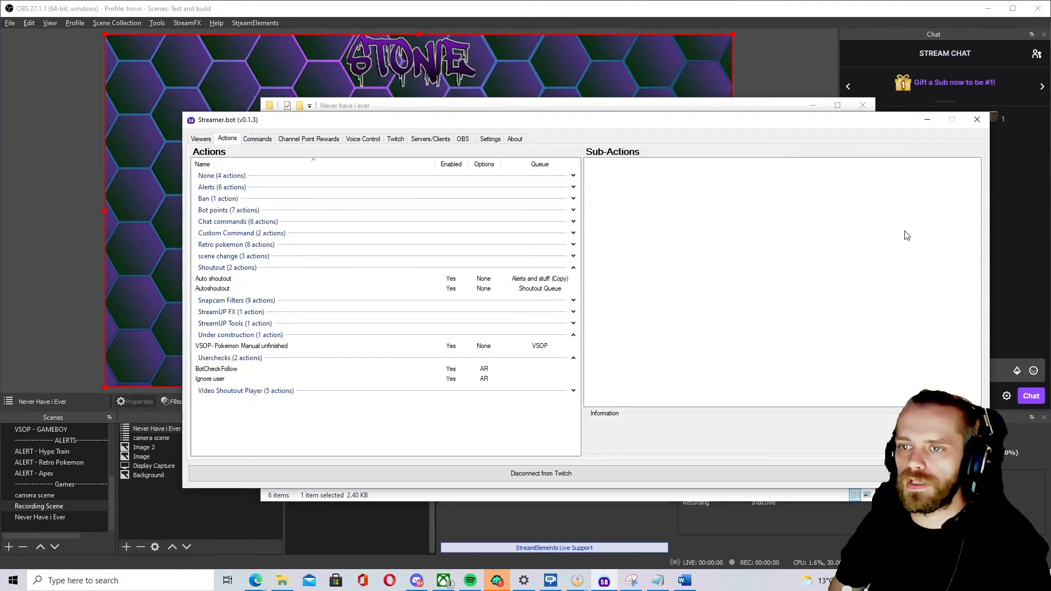
Import the copied string into Streamer.bot's actions as the Never Have I Ever action.
right_click(358, 423)
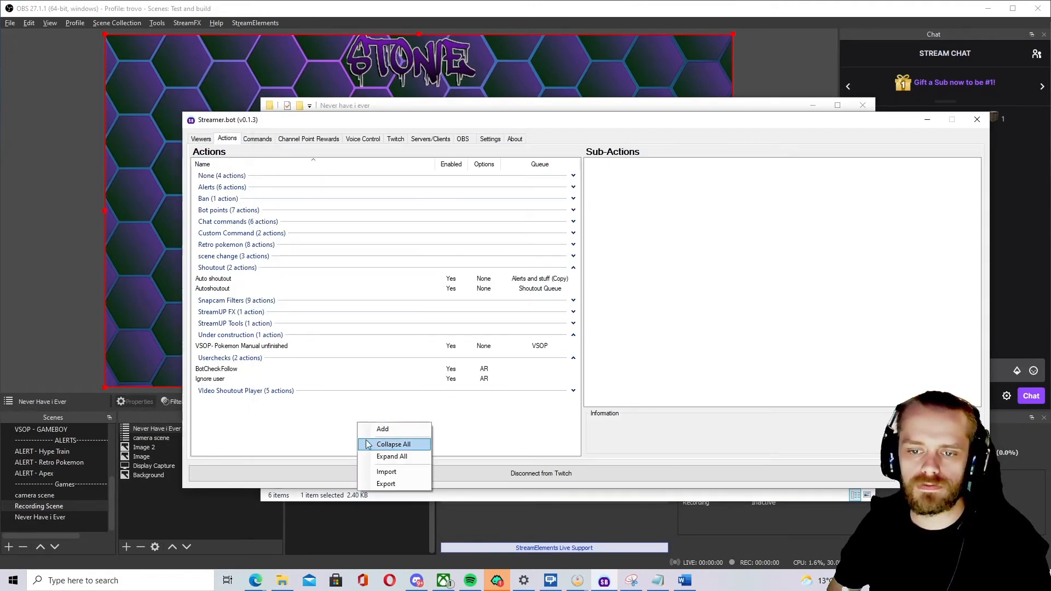
click(398, 471)
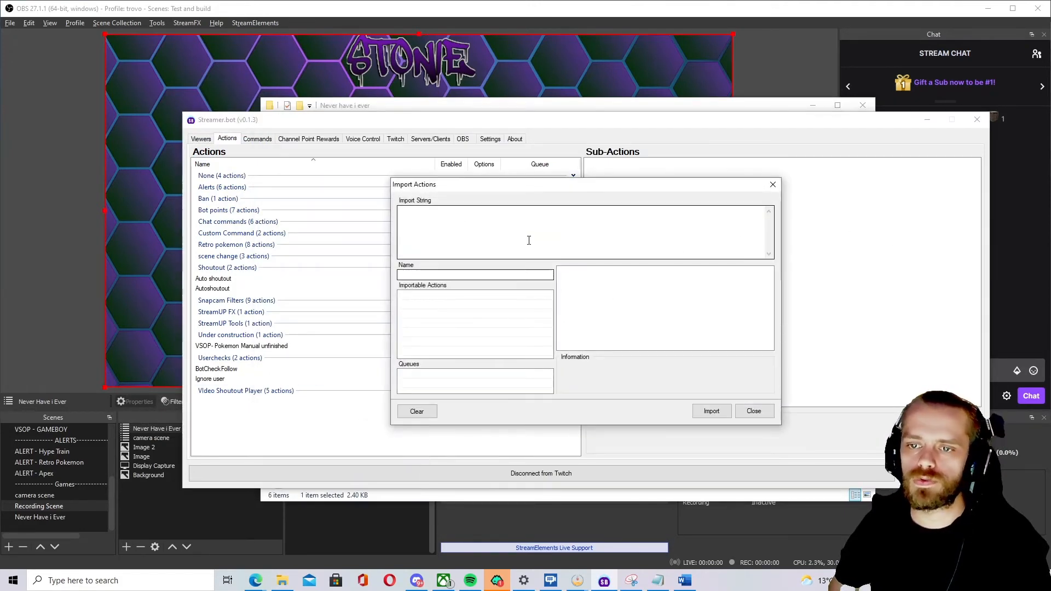
key(ctrl+v)
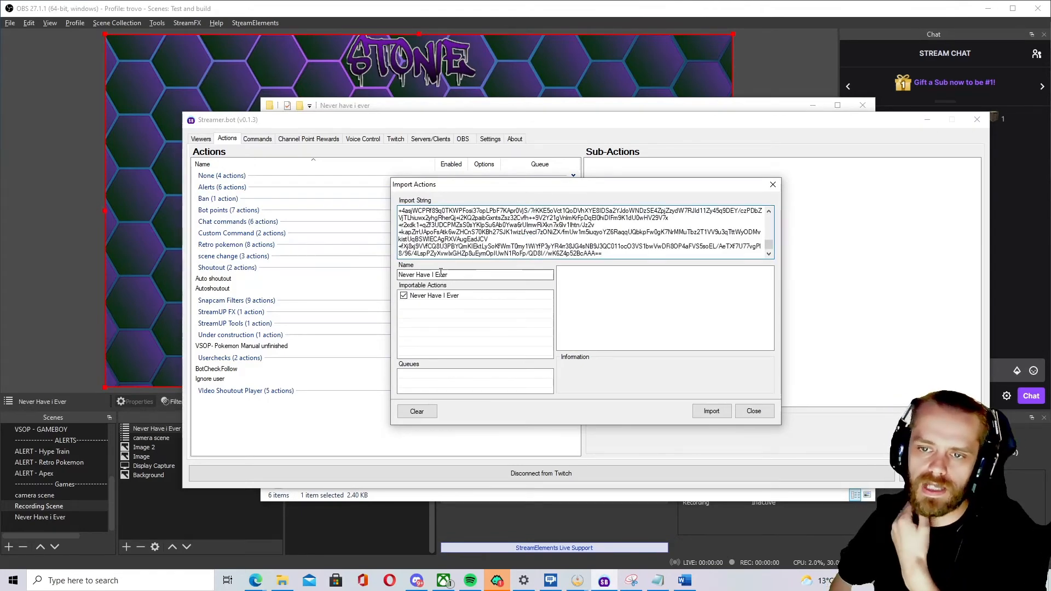
click(713, 411)
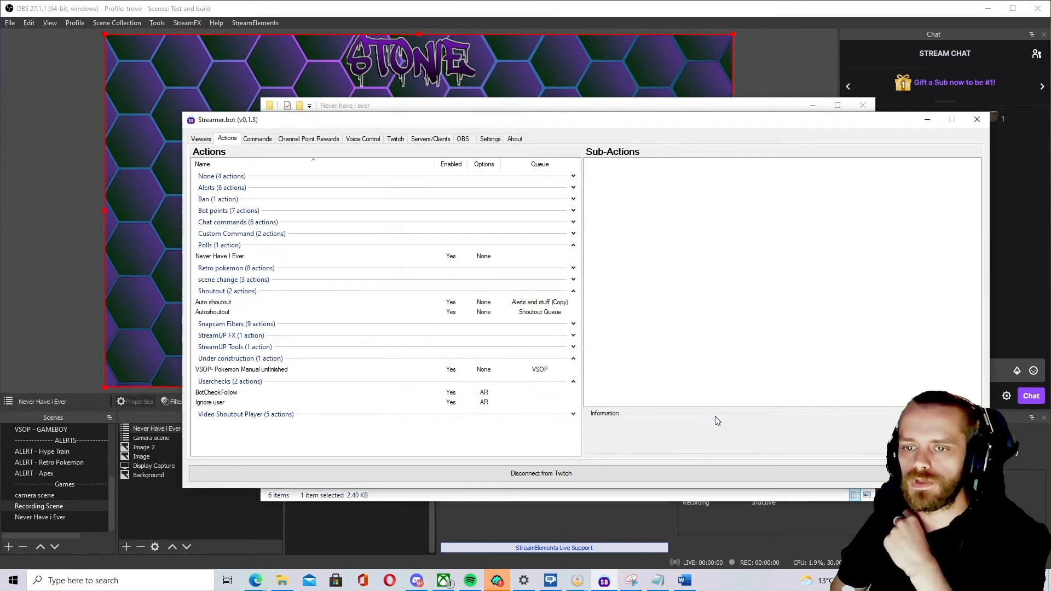
Review the imported action's sub-actions and the Never Have I Ever channel point reward.
click(354, 258)
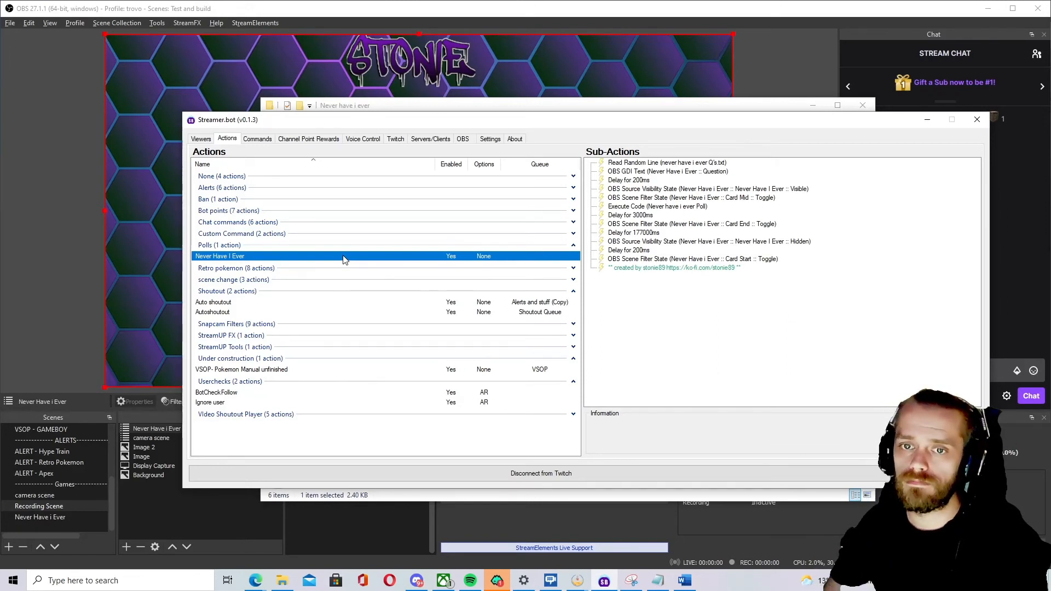
click(308, 140)
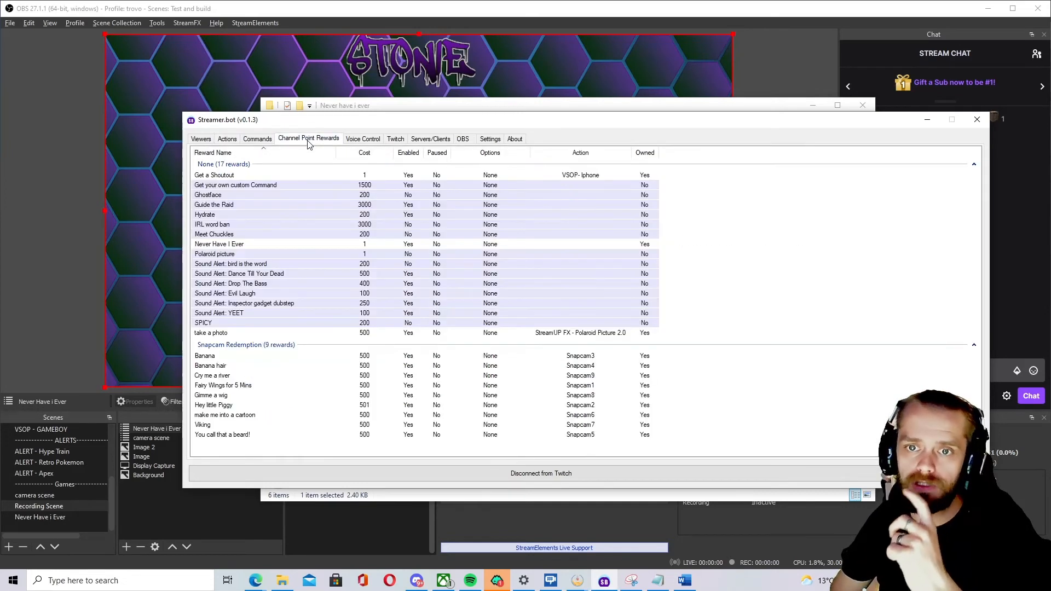
click(308, 246)
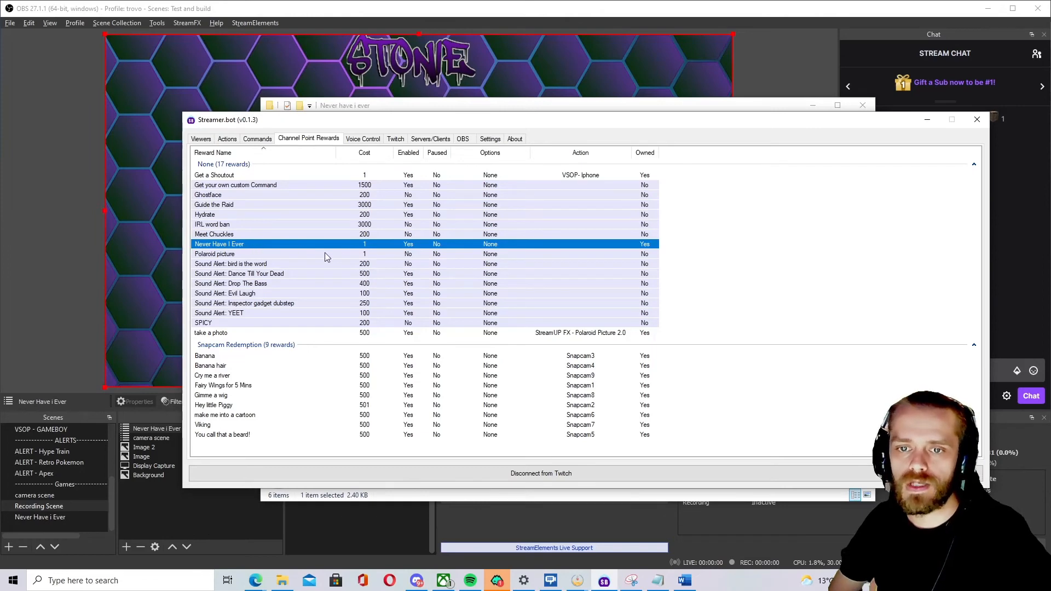
right_click(746, 293)
click(788, 293)
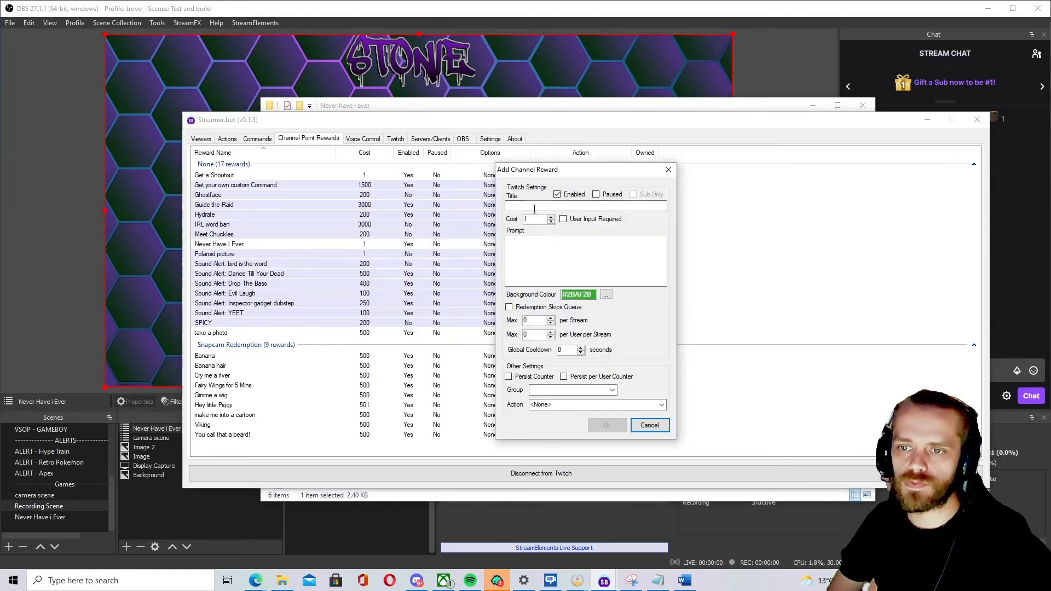
click(648, 425)
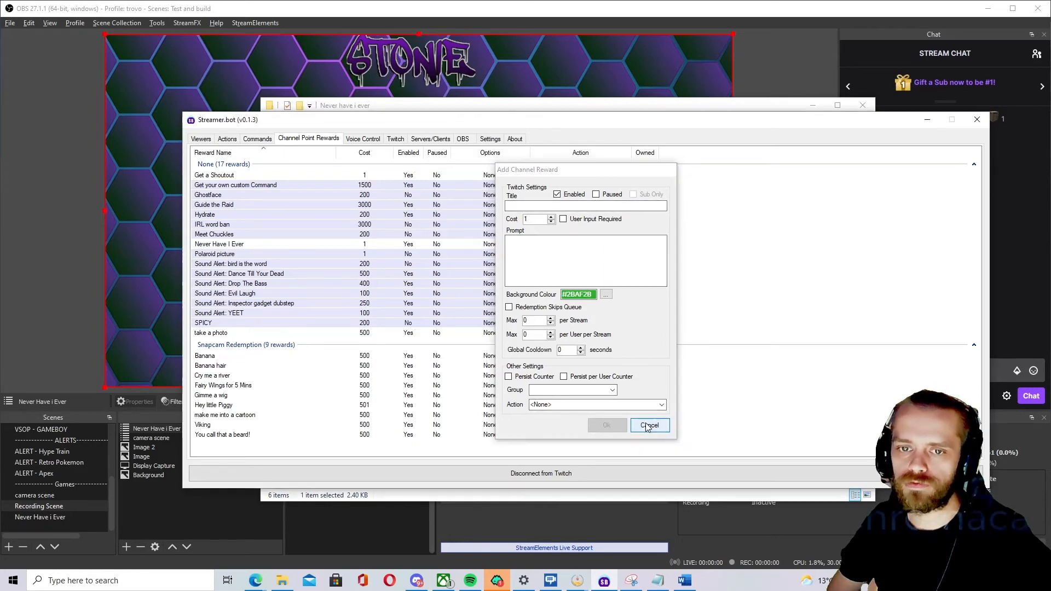
Edit the Never Have I Ever channel point reward and set its action to Never Have I Ever.
click(327, 243)
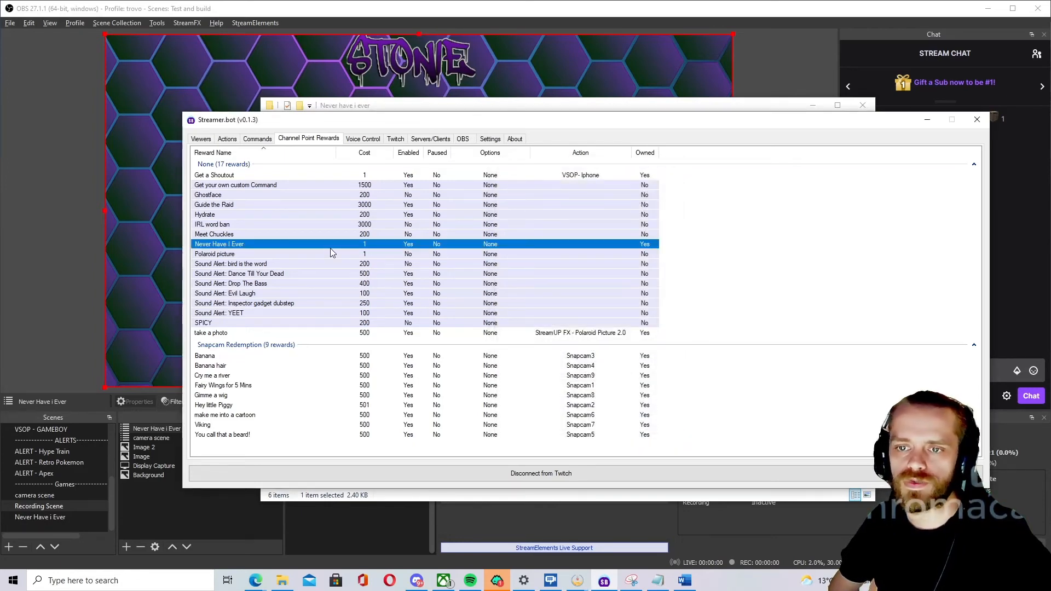
double_click(284, 243)
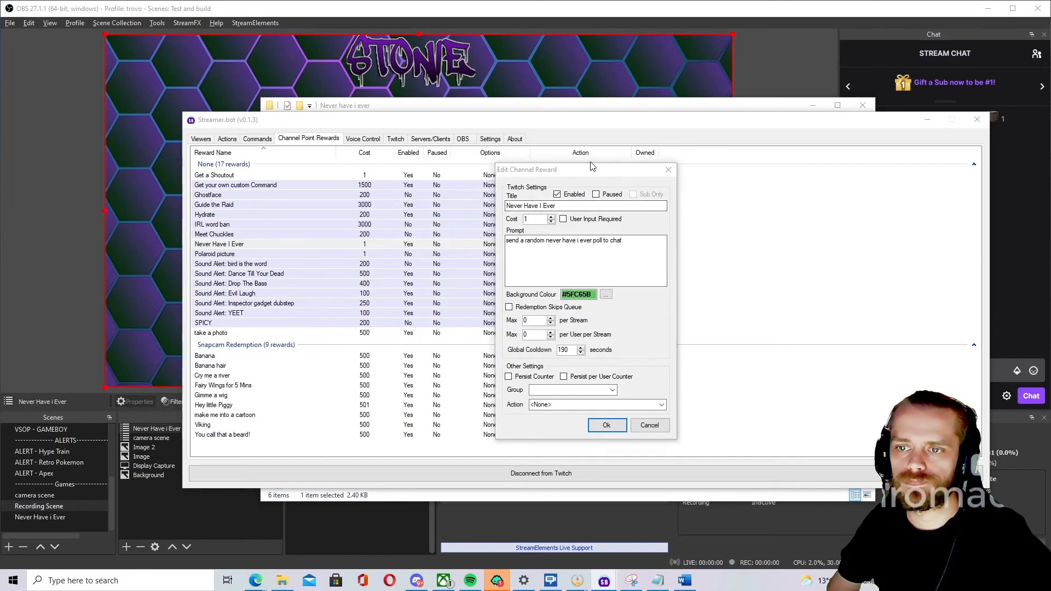
drag(588, 172, 409, 163)
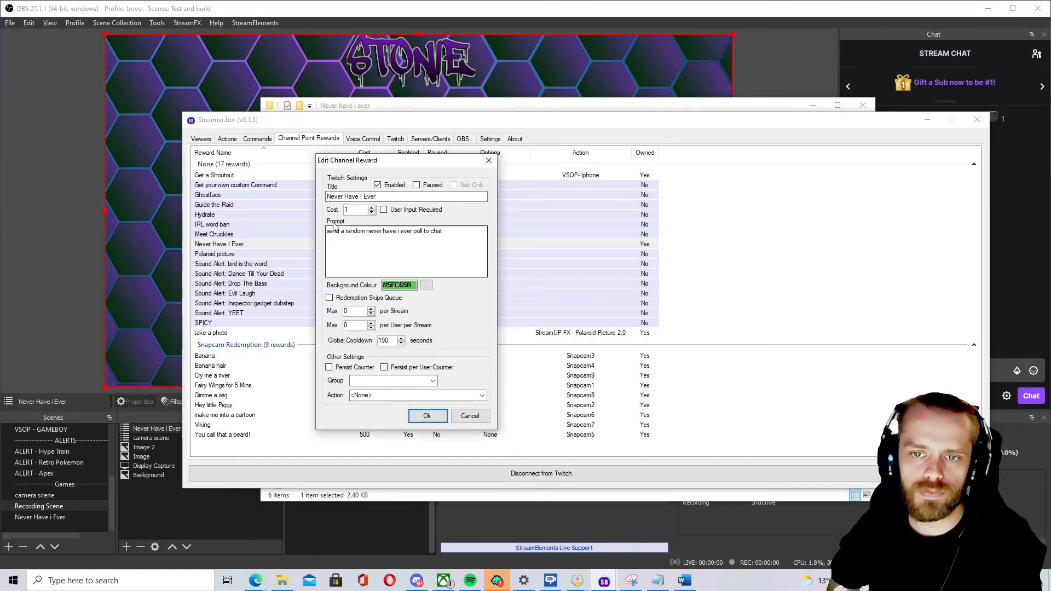
drag(327, 234, 452, 236)
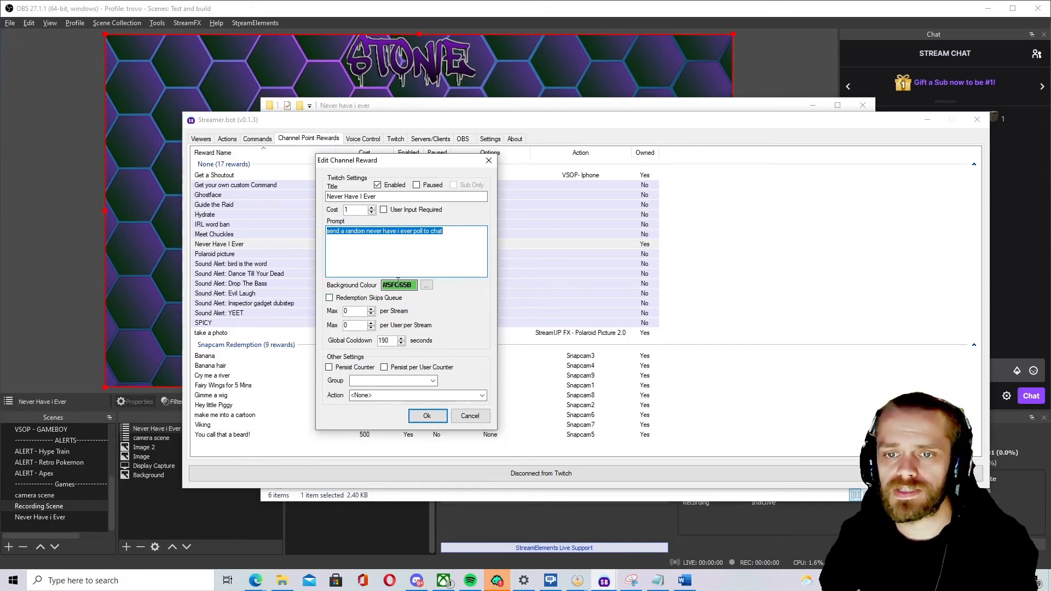
click(388, 341)
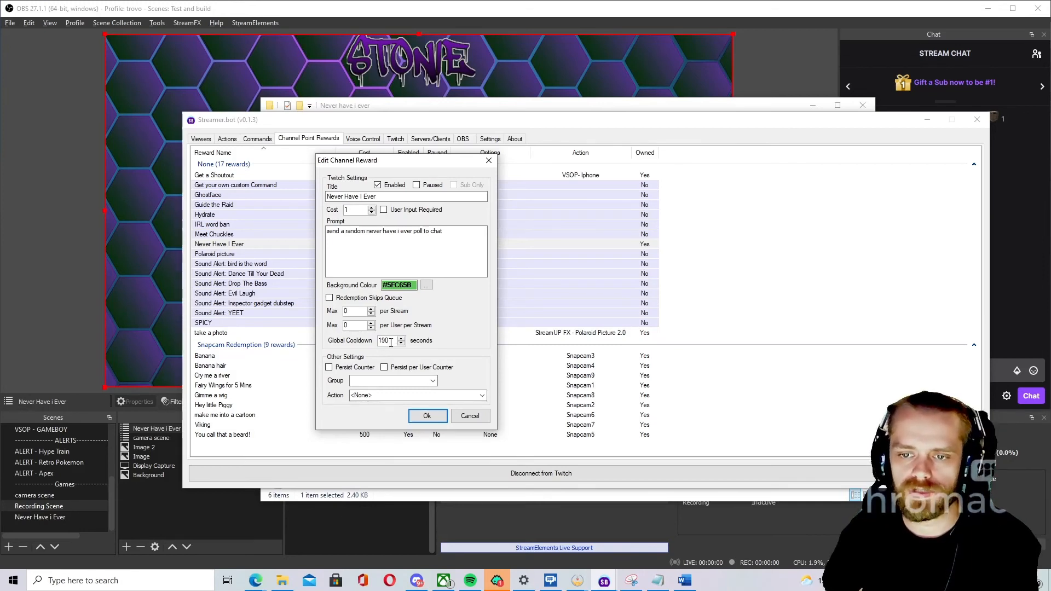
click(481, 395)
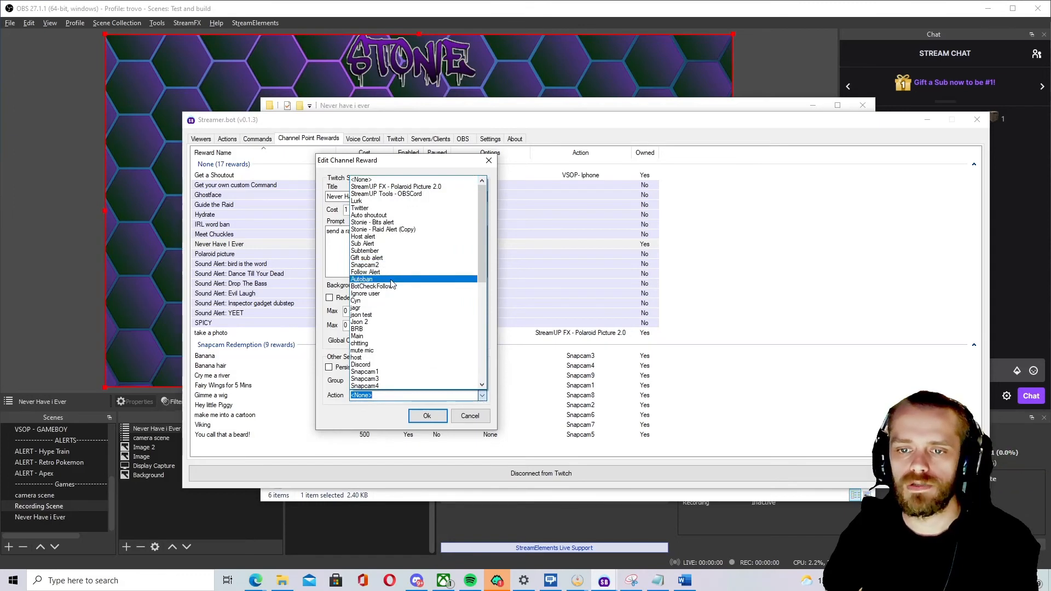
scroll(400, 307, down, 10)
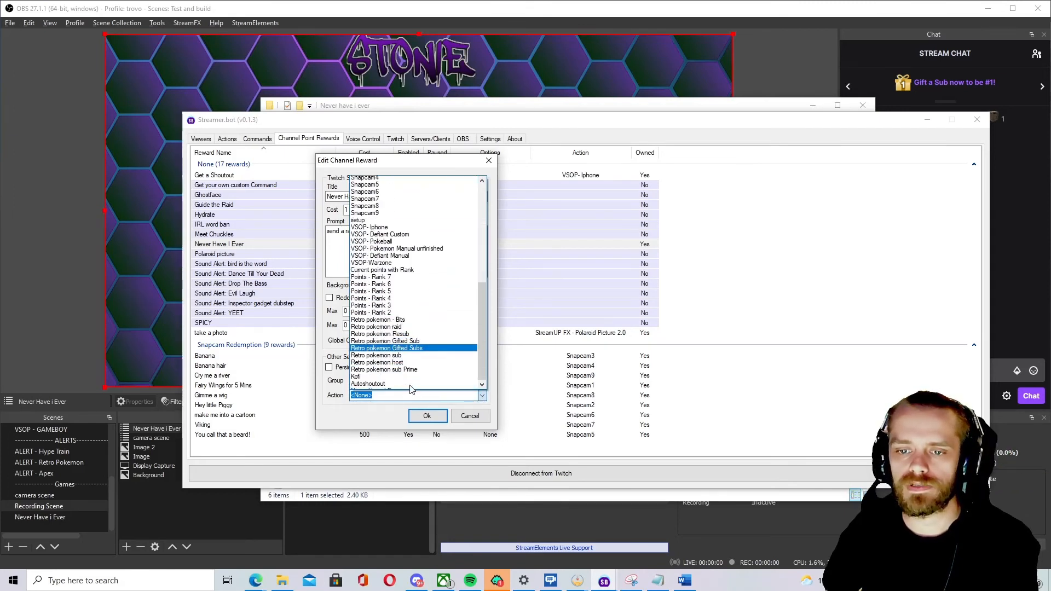
scroll(412, 389, down, 1)
click(411, 390)
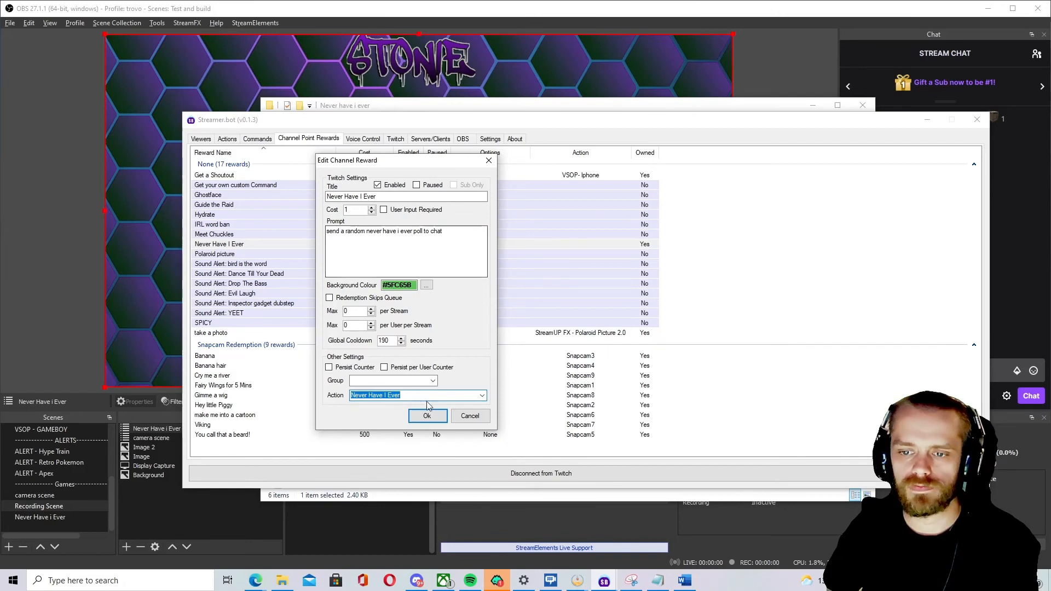
click(427, 415)
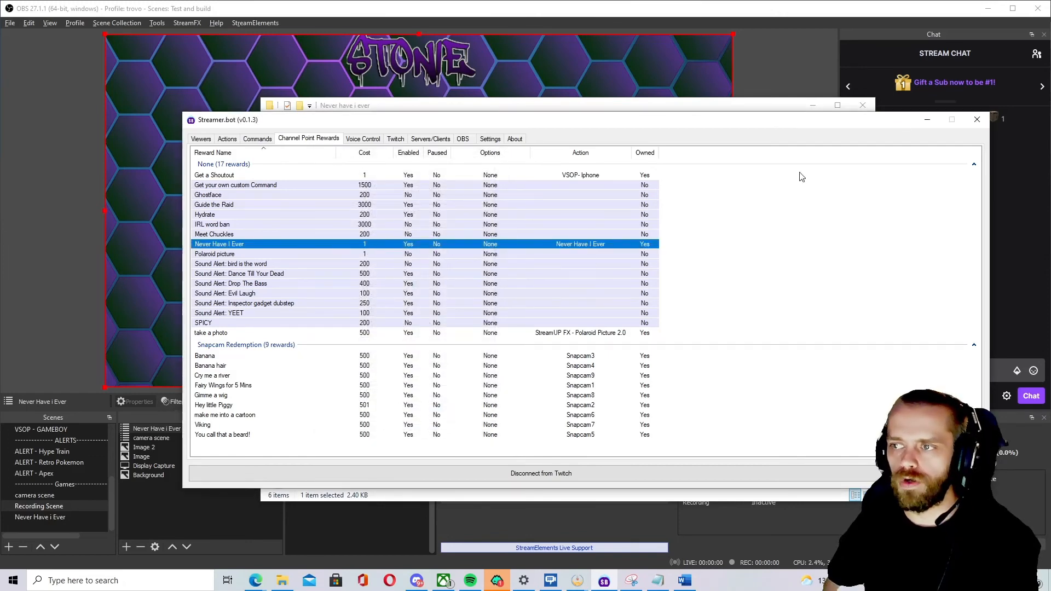
Return to the Actions list to view the Never Have I Ever action.
click(924, 120)
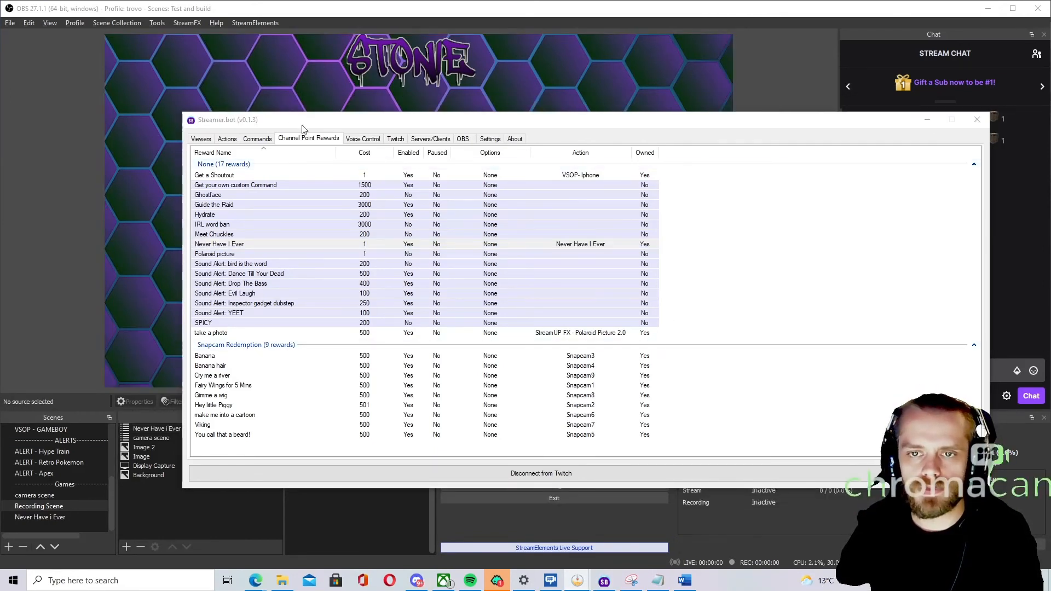
click(232, 140)
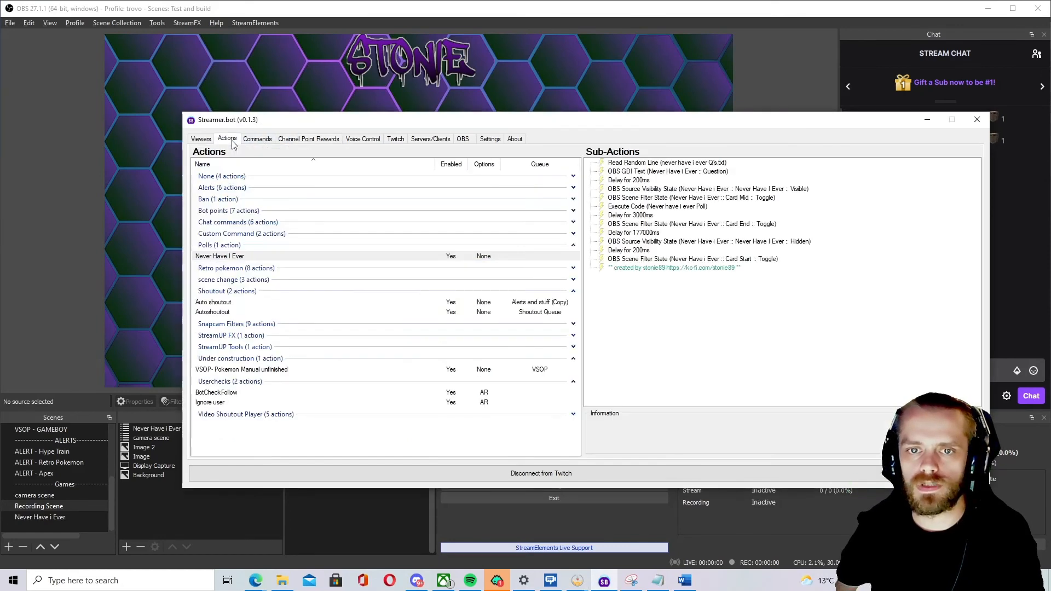
Point the Read Random Line sub-action to the "never have i ever Q's" file in the Never have i ever folder.
click(652, 163)
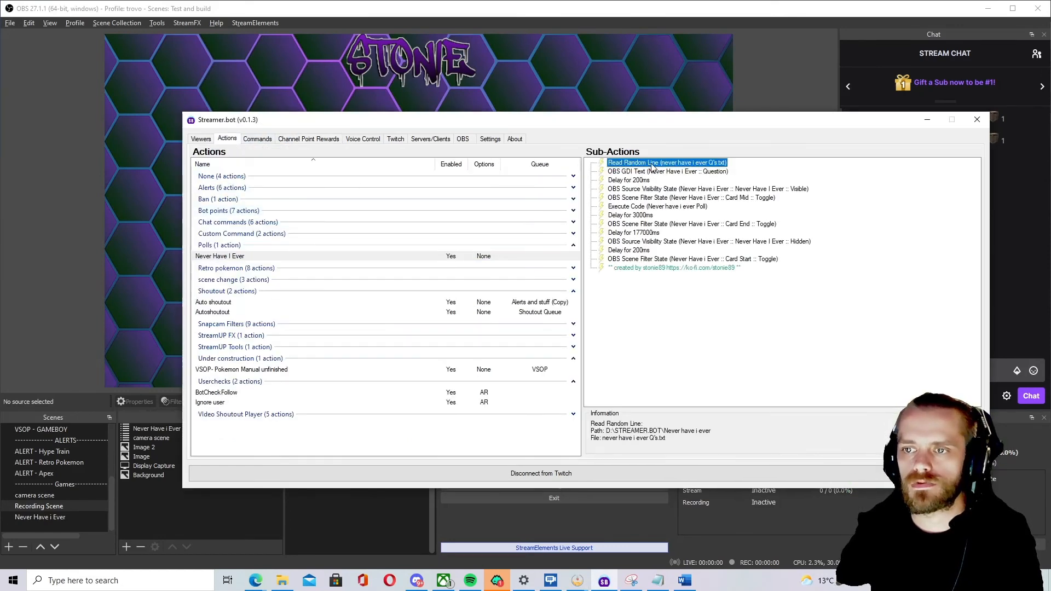
double_click(652, 164)
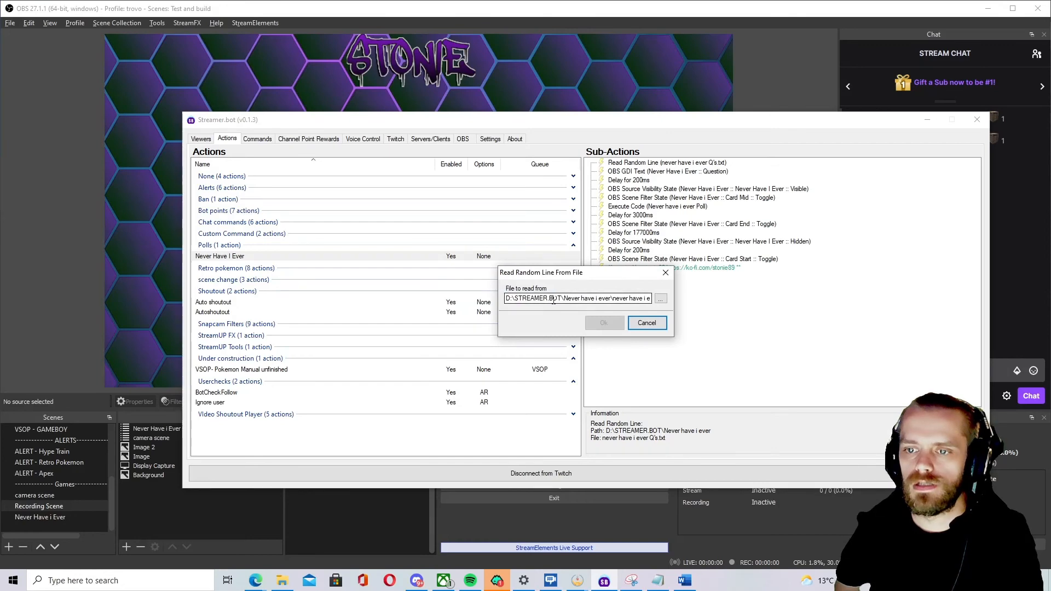
click(662, 298)
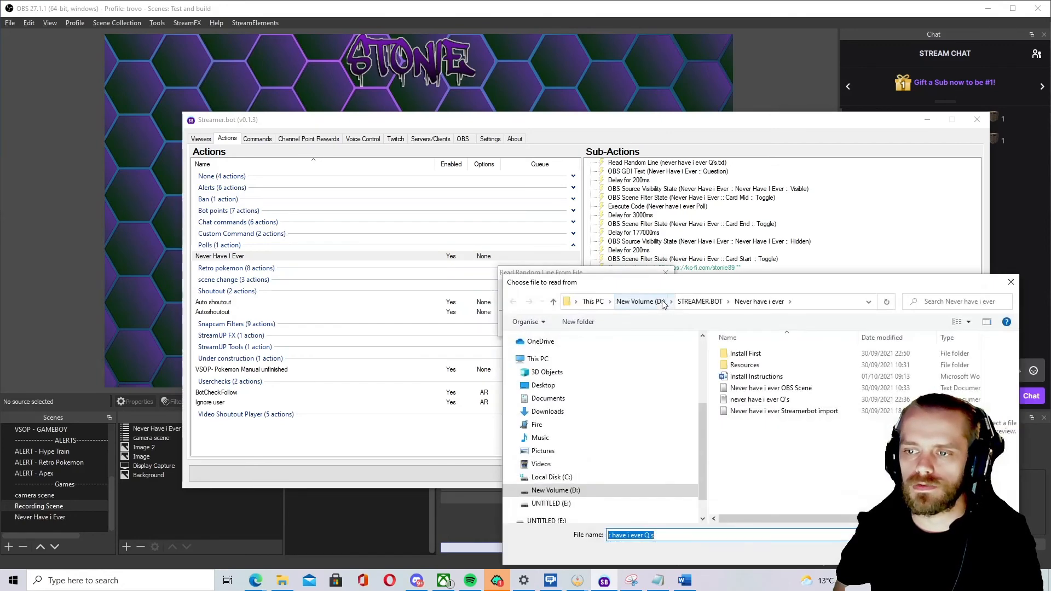
click(761, 398)
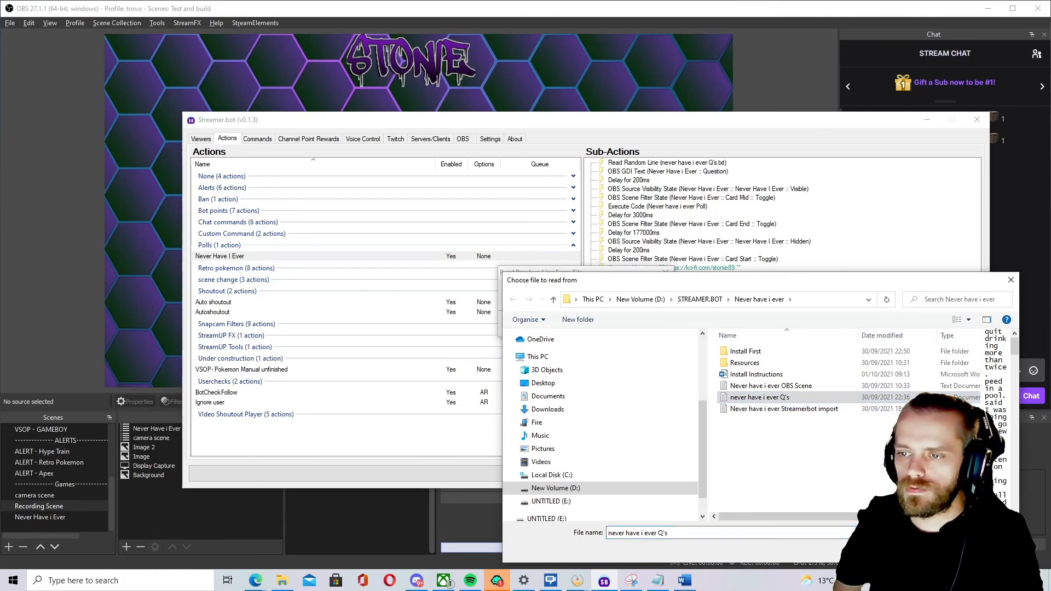
key(Return)
click(604, 324)
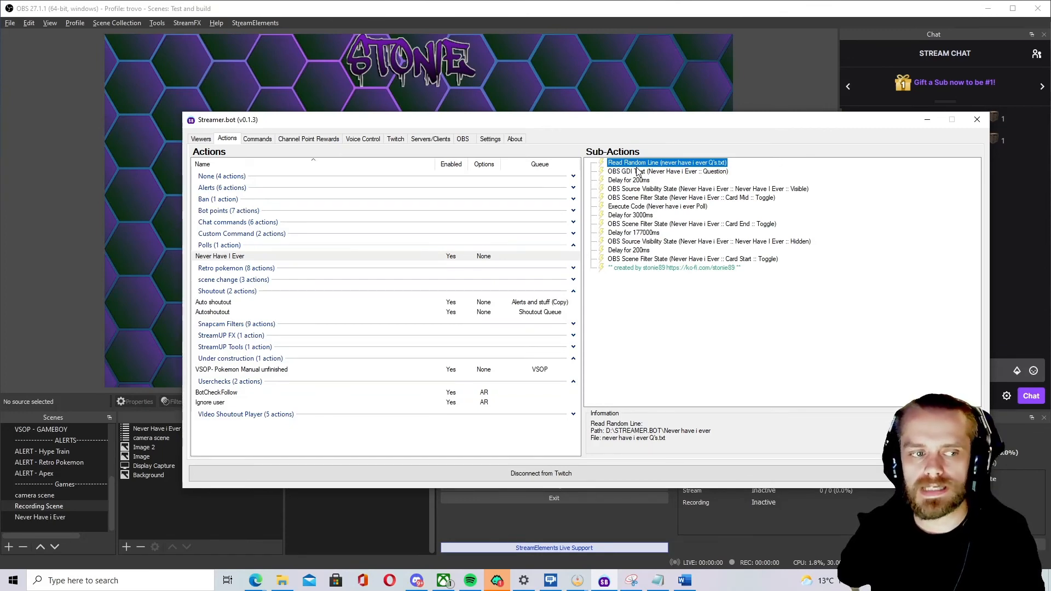
Test the setup by redeeming the Never Have I Ever channel point reward in stream chat and expanding the current poll.
click(928, 121)
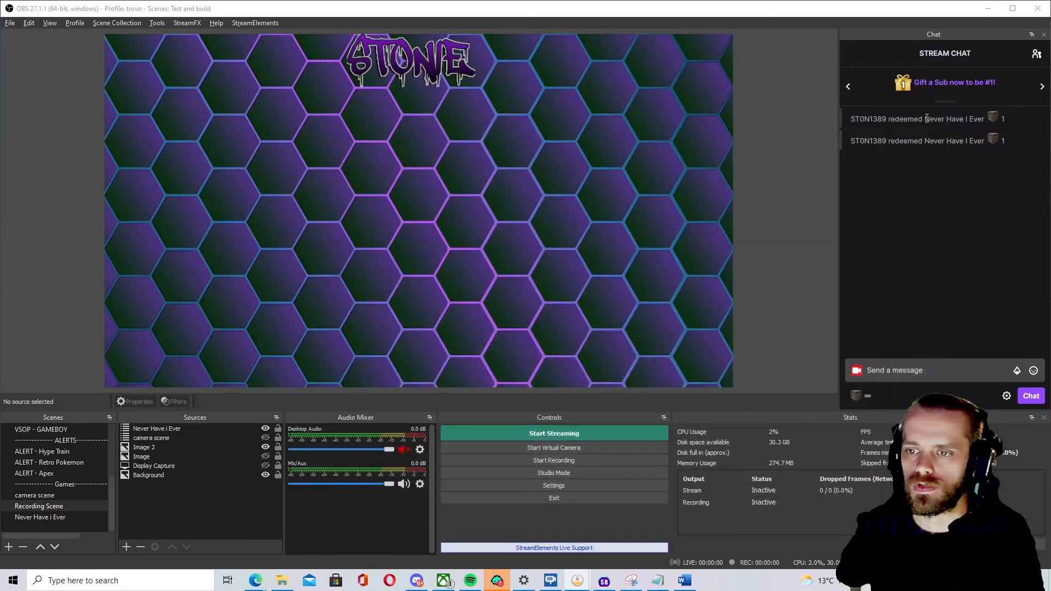
click(857, 395)
click(938, 290)
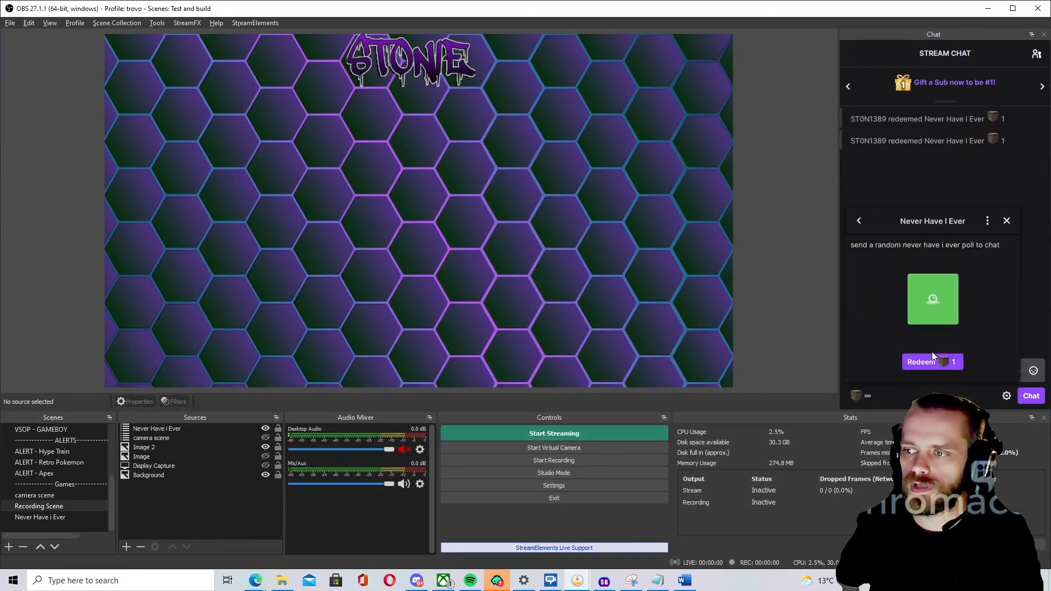
click(930, 360)
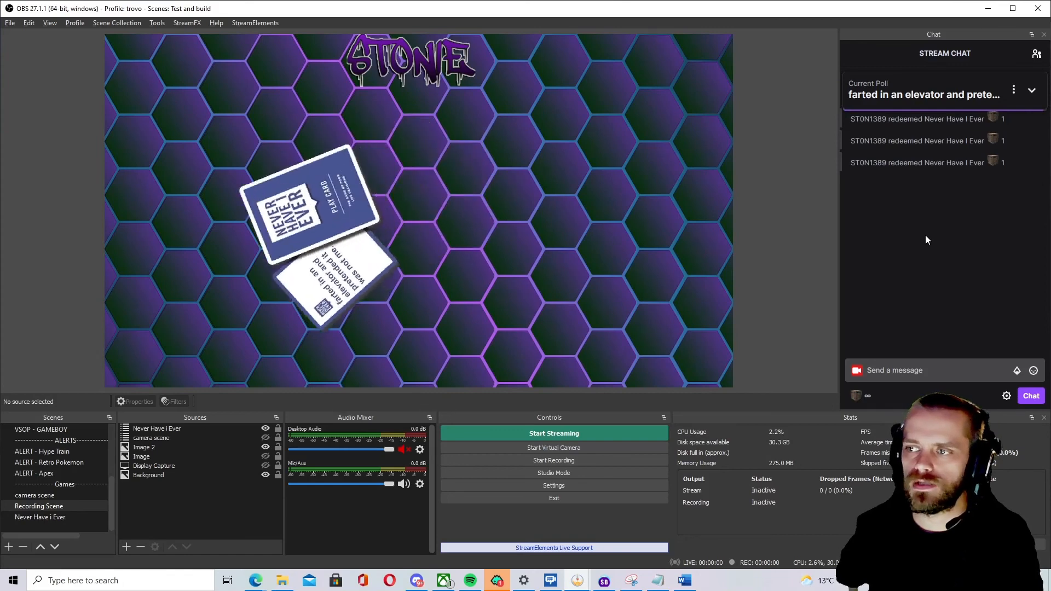
click(1031, 90)
click(861, 165)
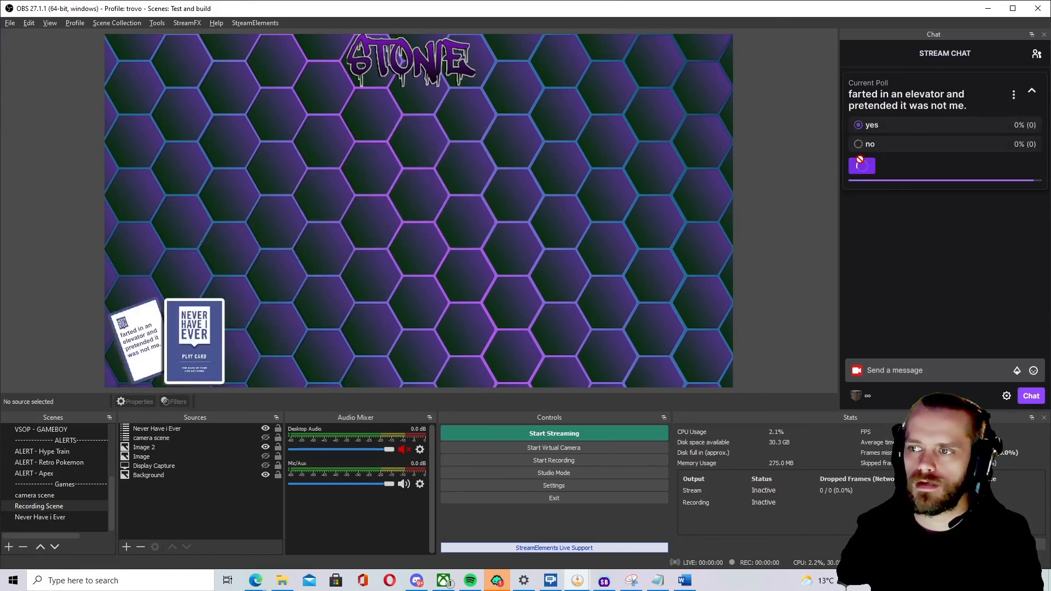